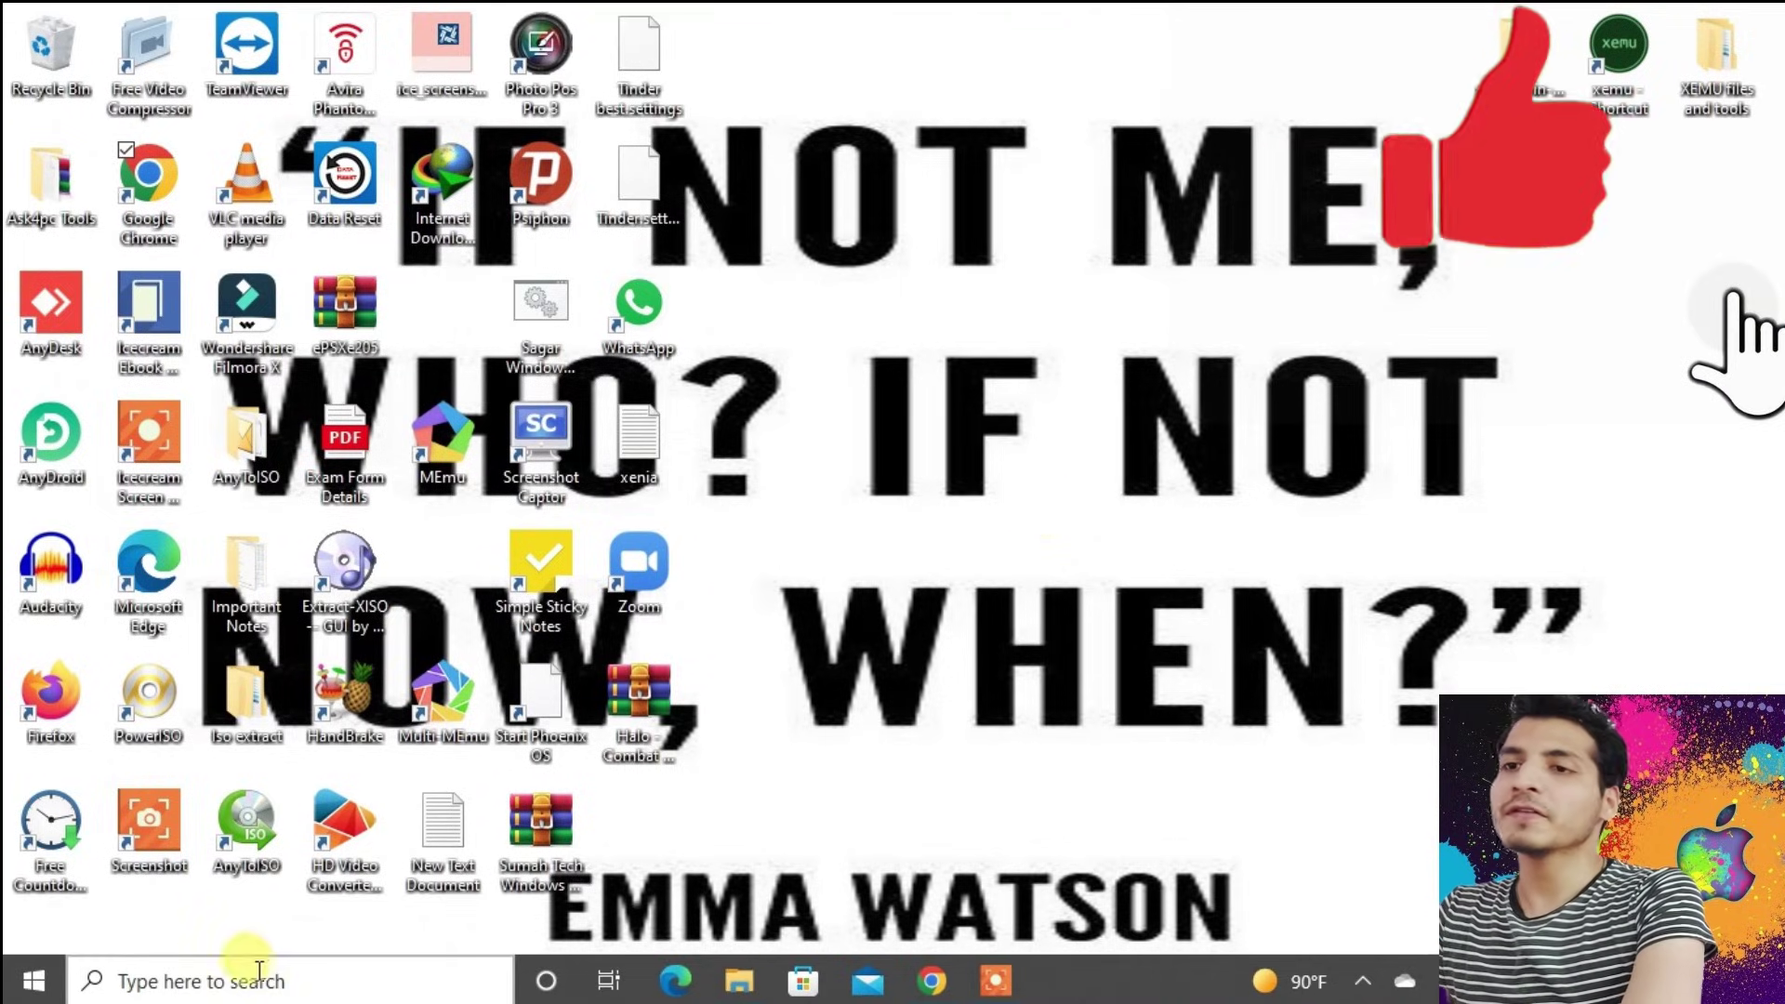
Step: Check in Windows location privacy settings that device location access stays on
left_click(232, 983)
type("lo")
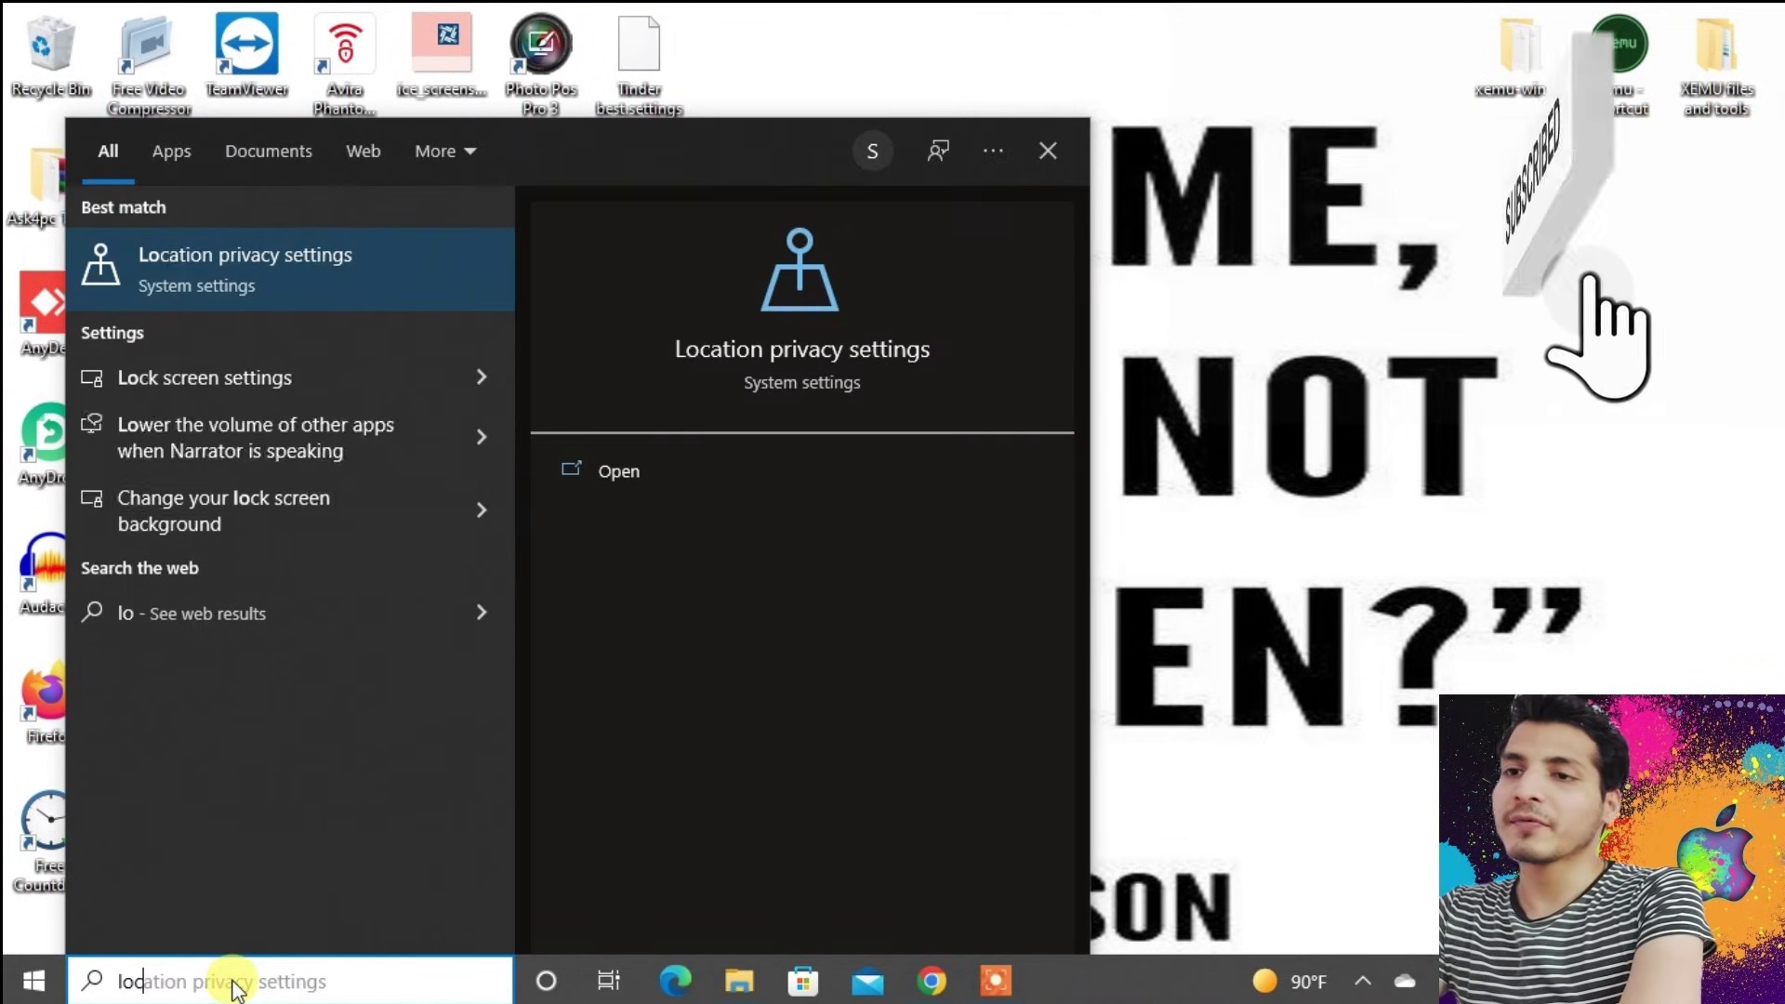
type("cation")
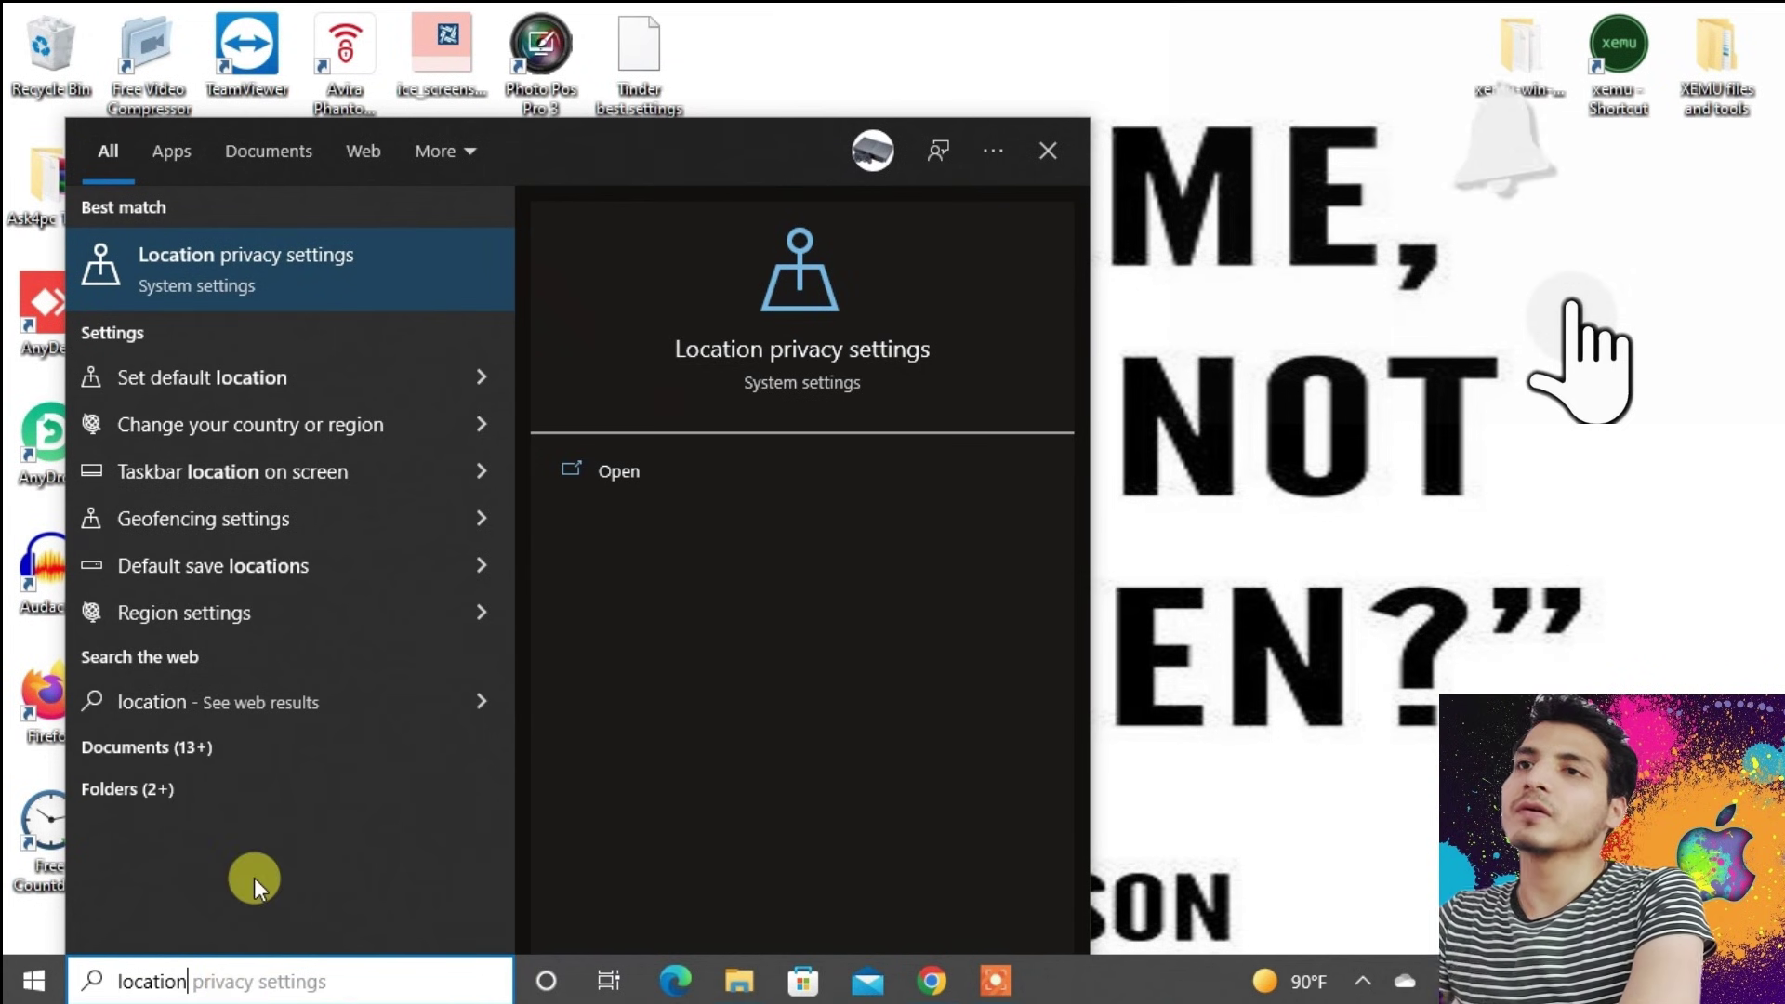
left_click(225, 286)
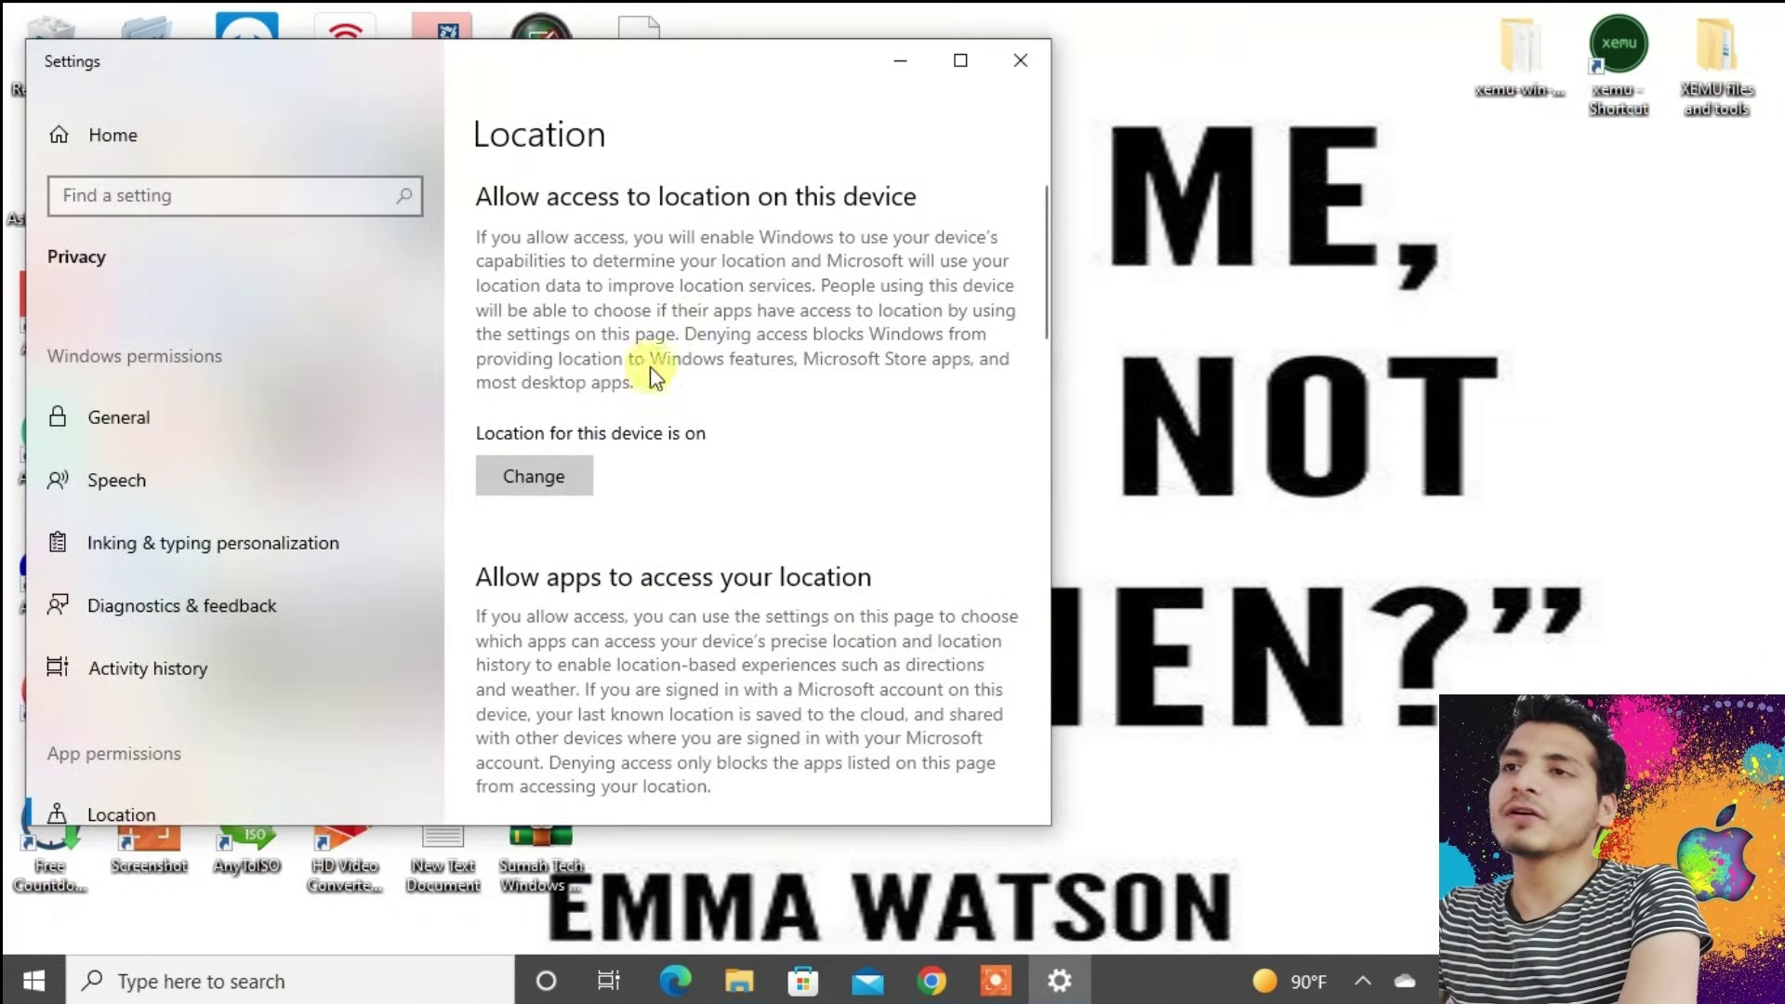
left_click(569, 479)
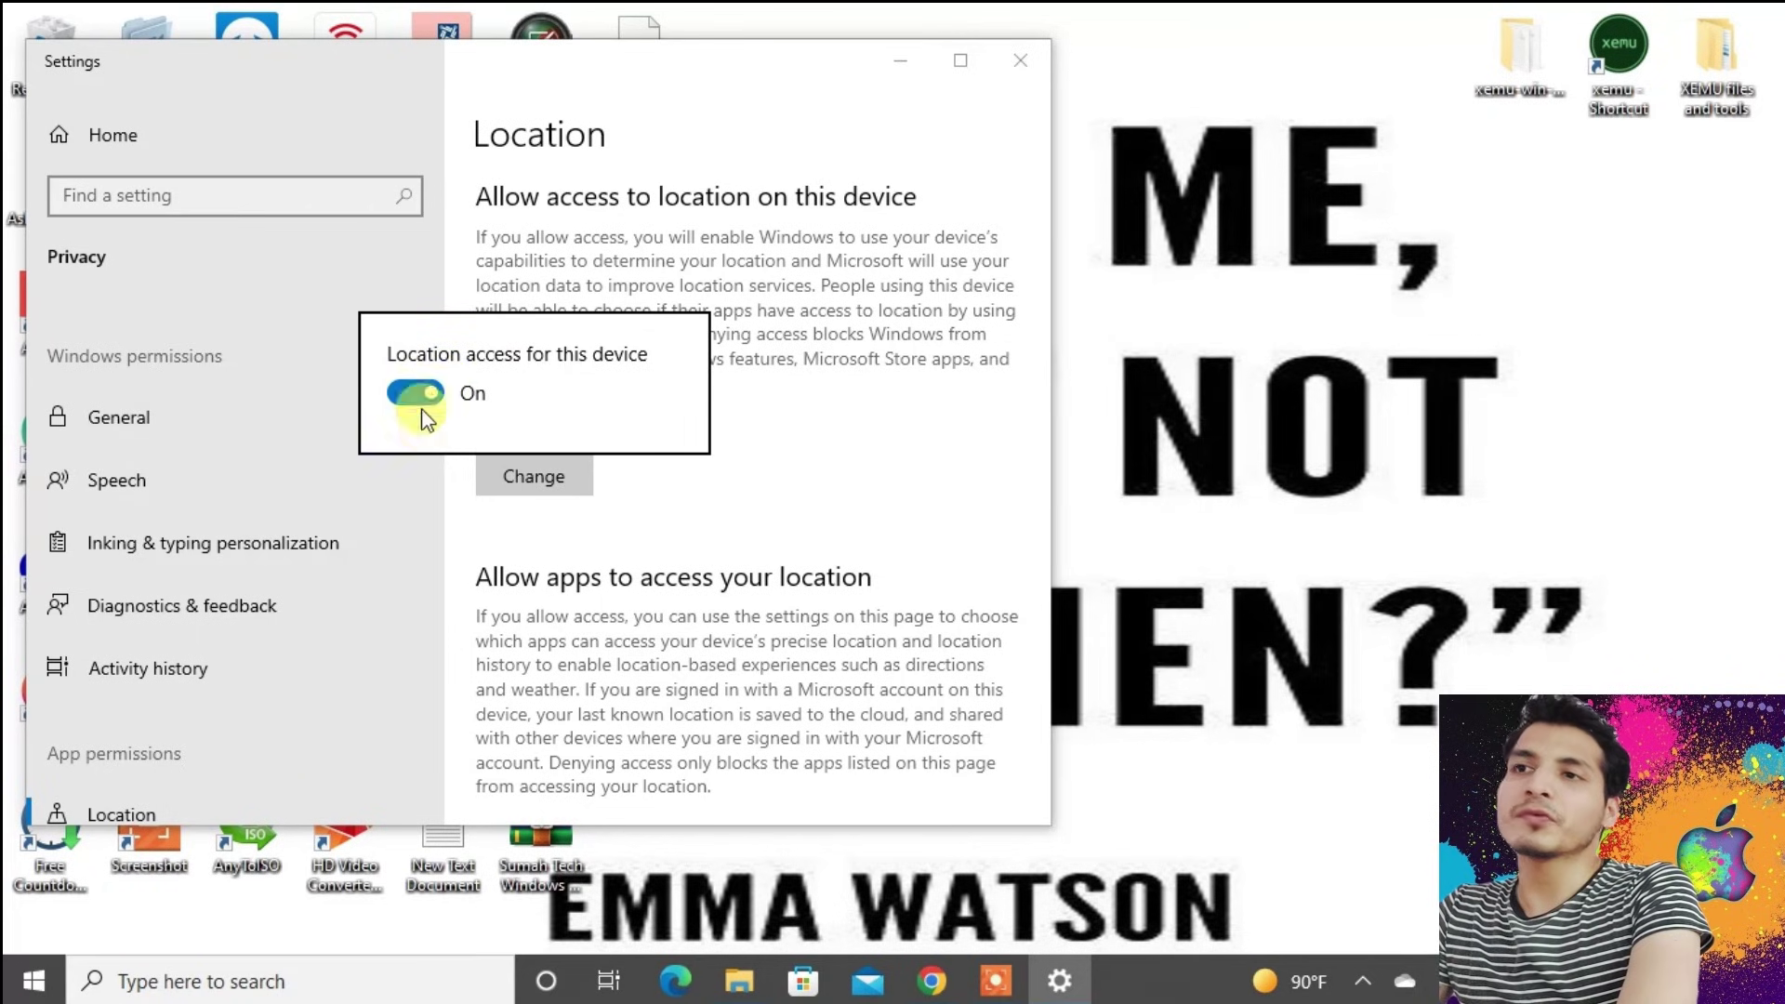
left_click(894, 309)
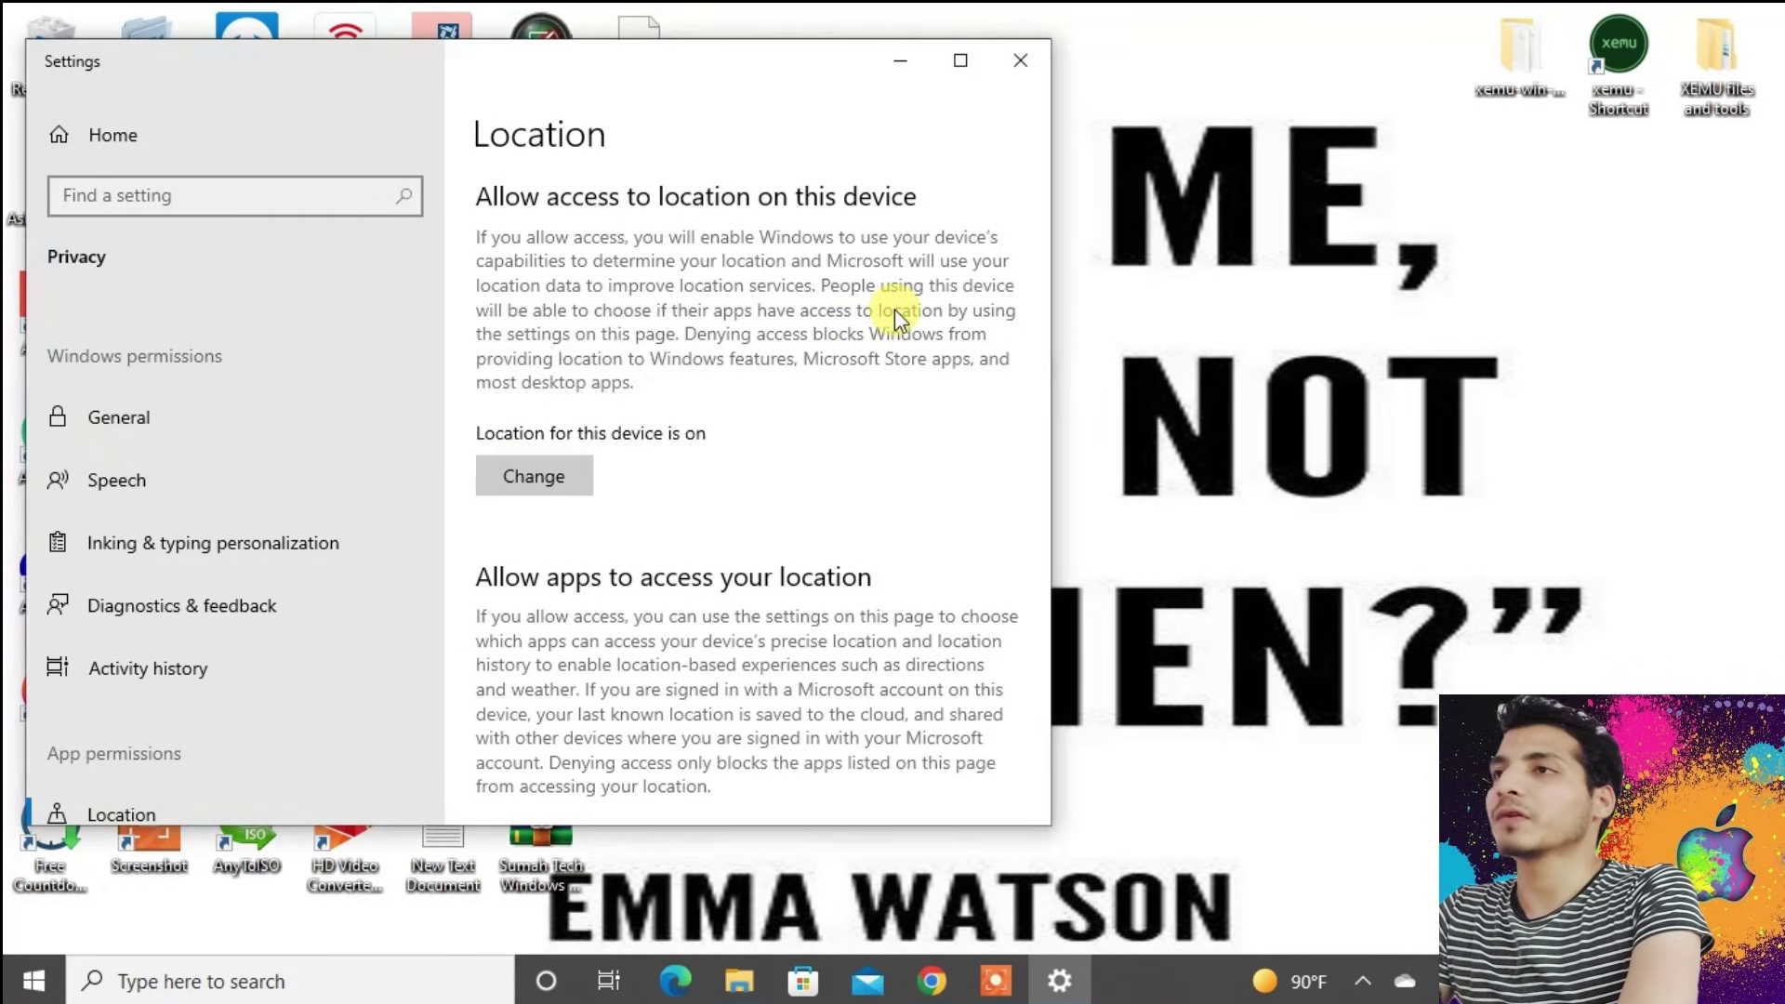
left_click(1028, 67)
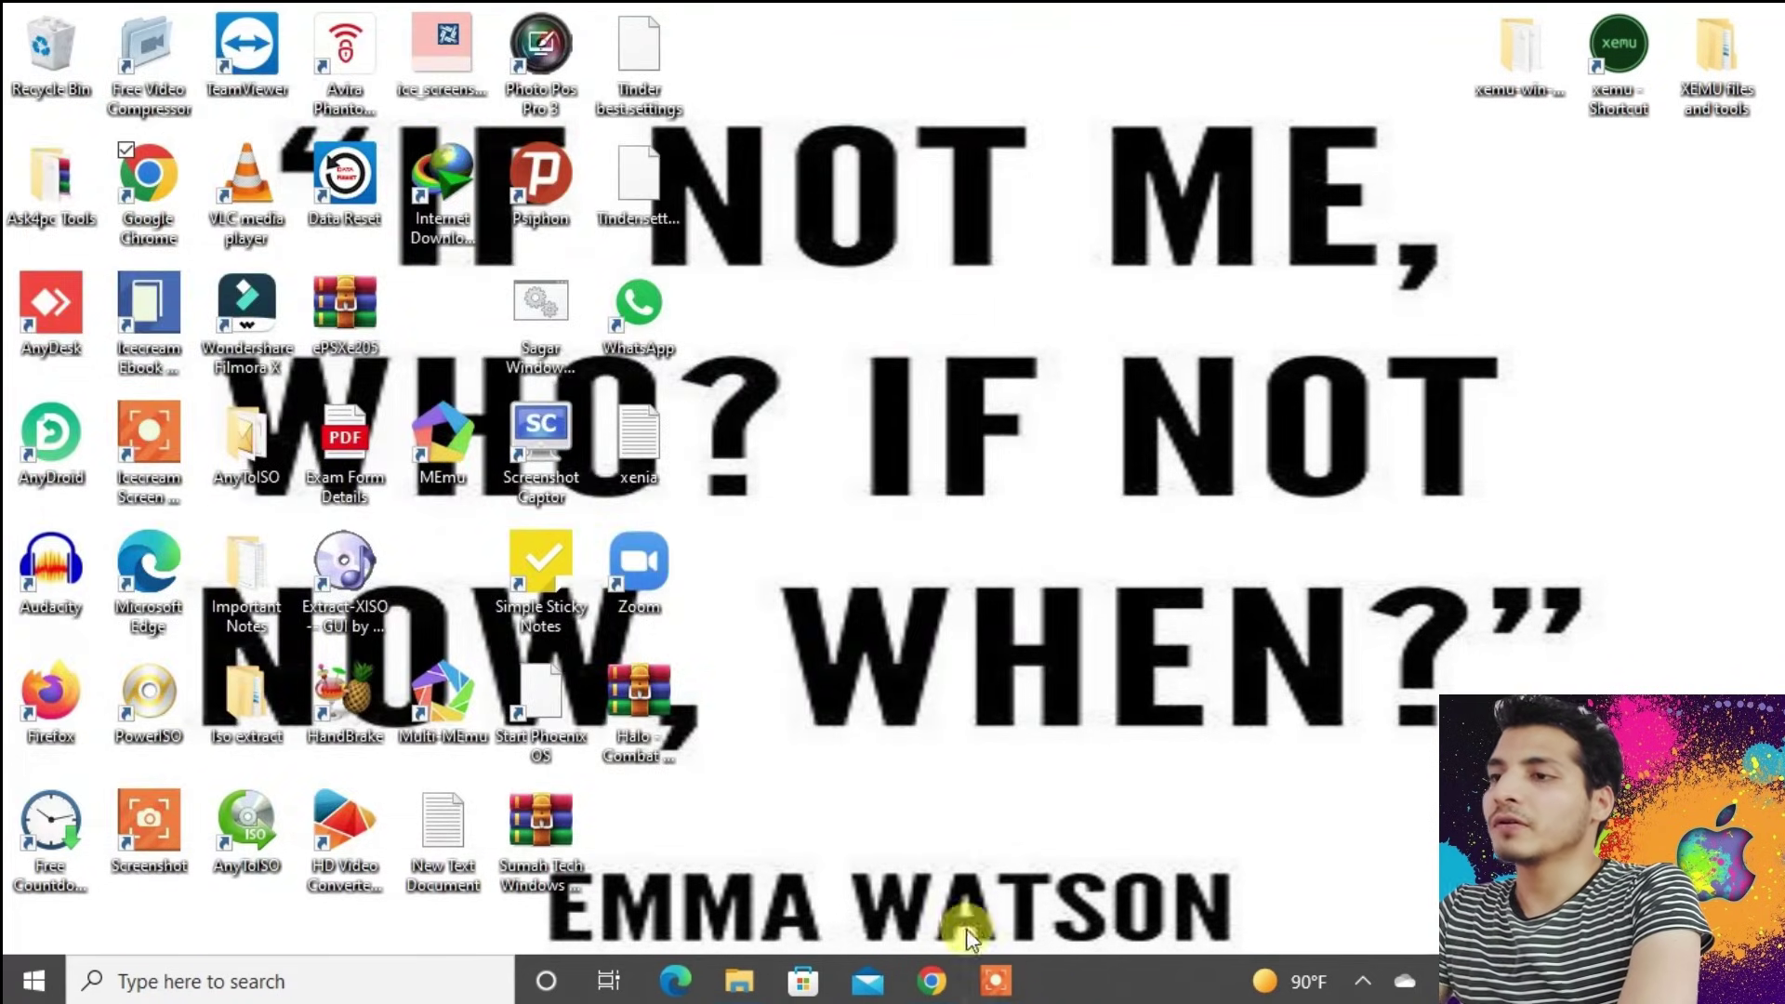
Step: Go to Chrome's Privacy and security Site Settings and open the Location permission page
left_click(933, 985)
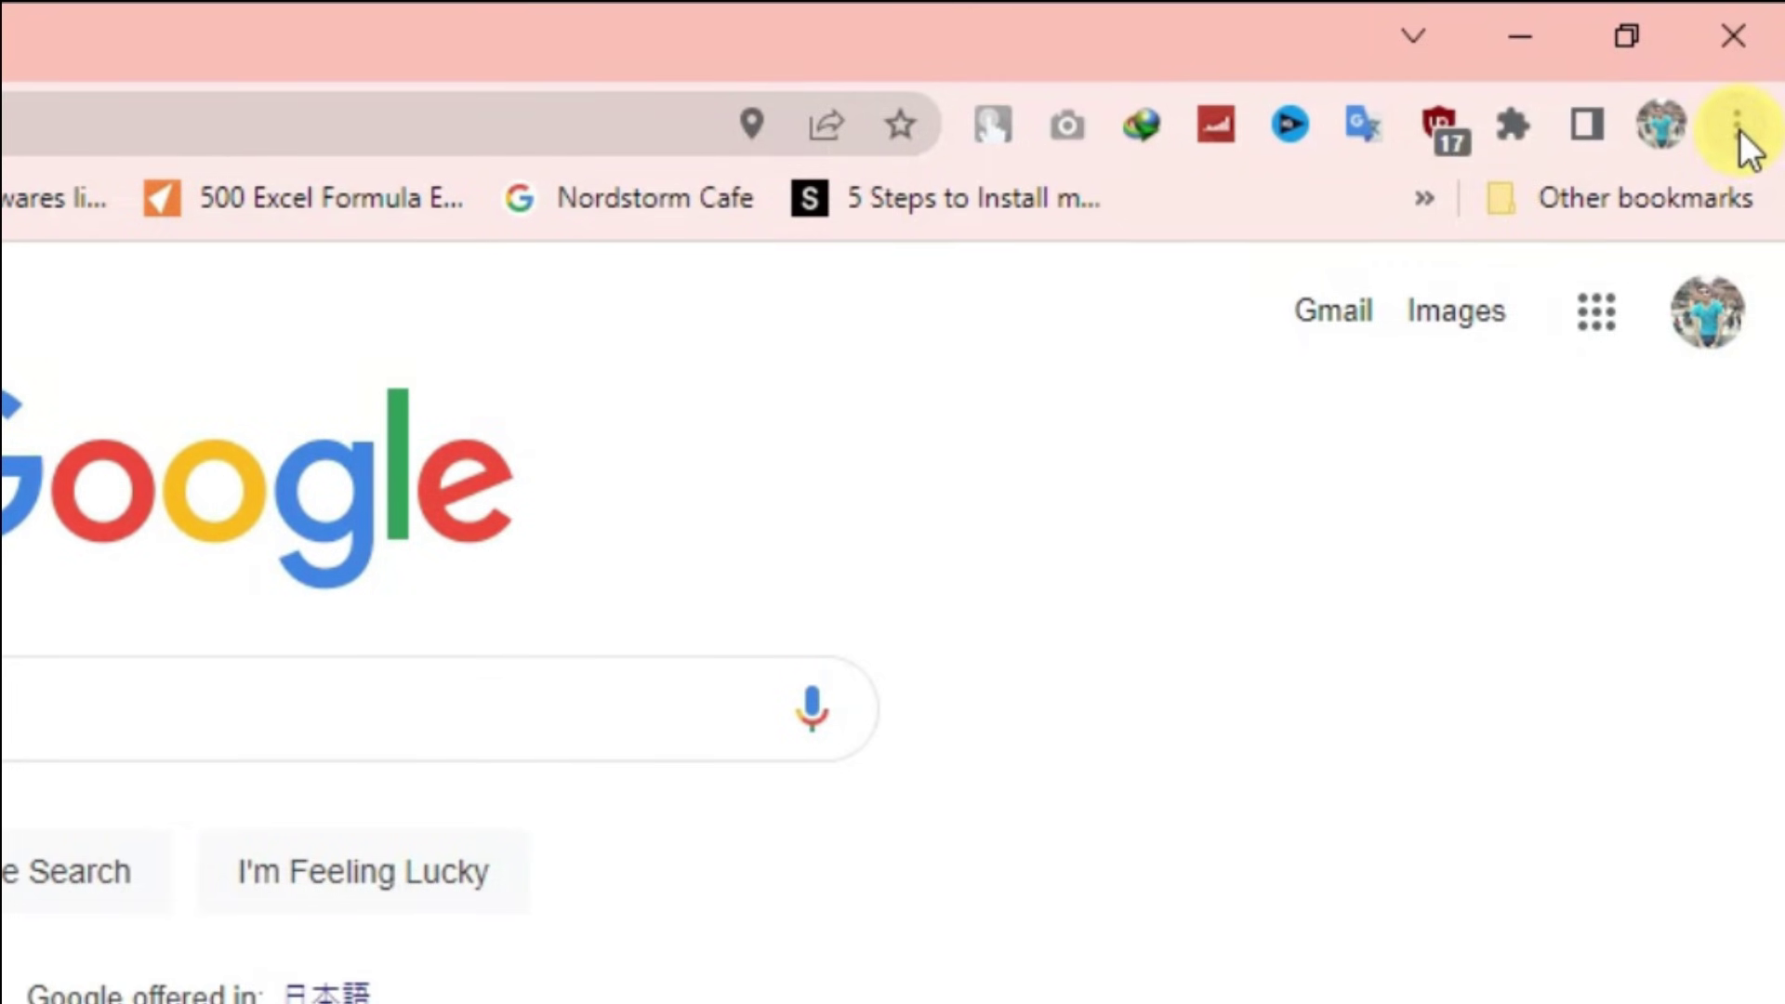
left_click(1737, 126)
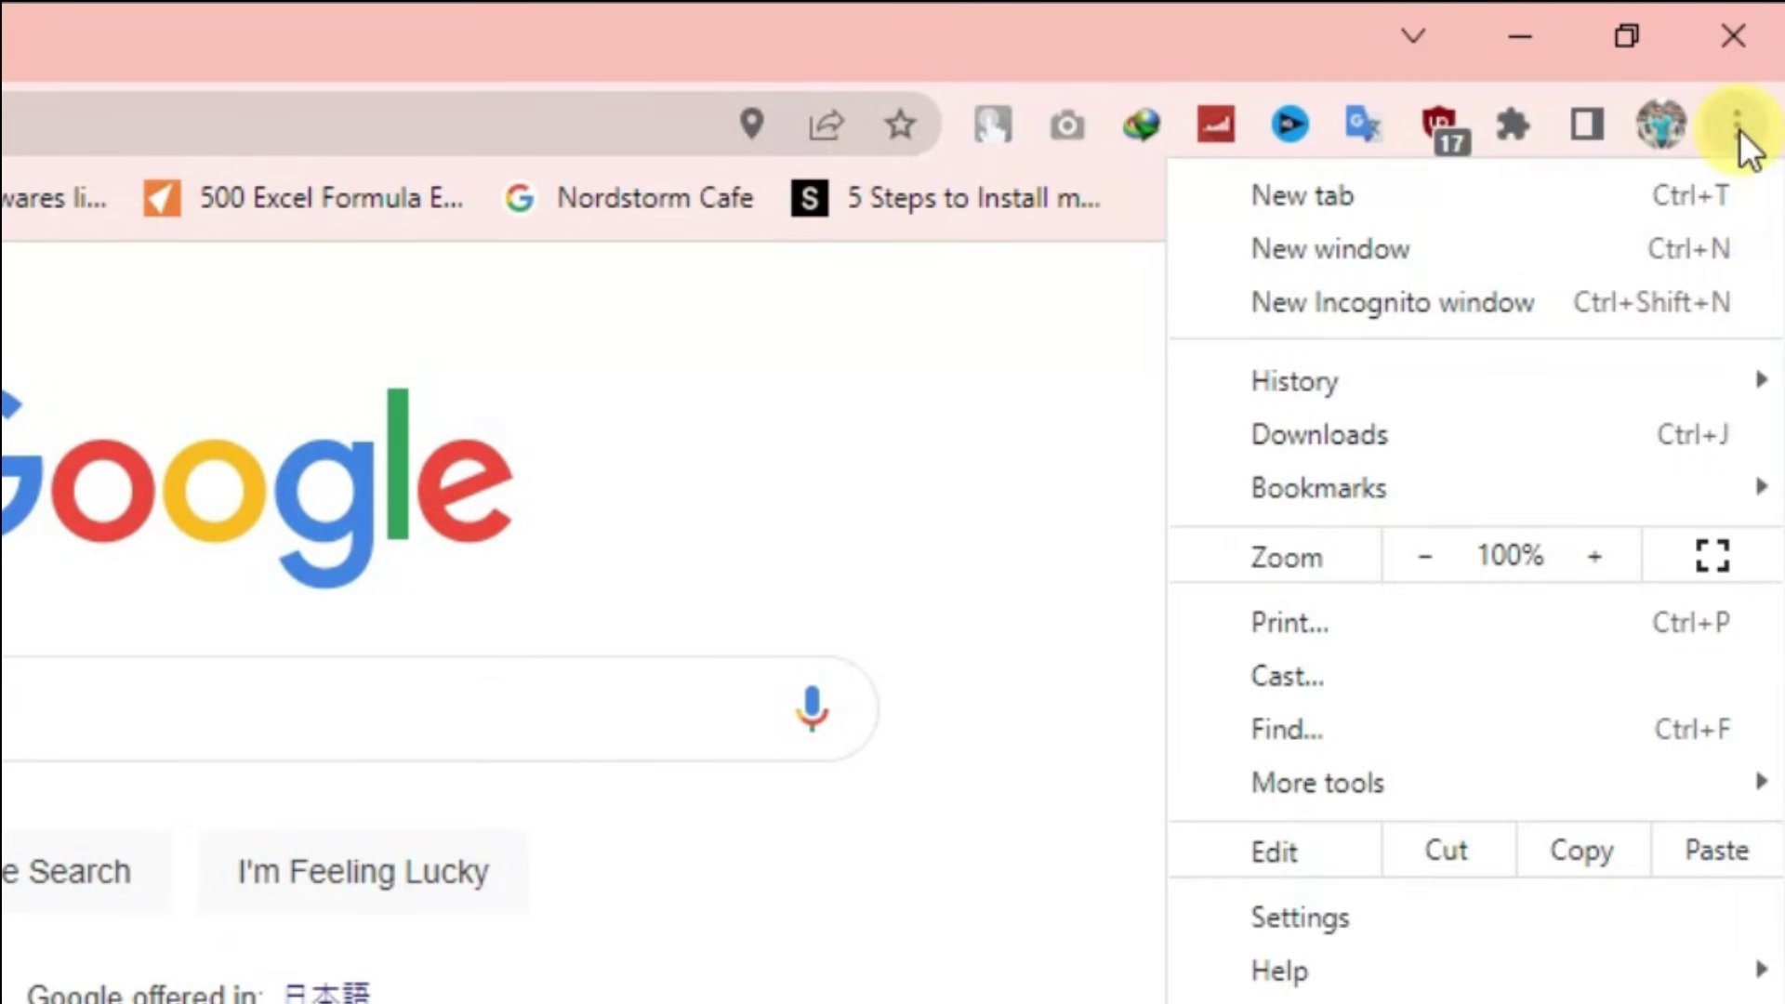
left_click(1406, 917)
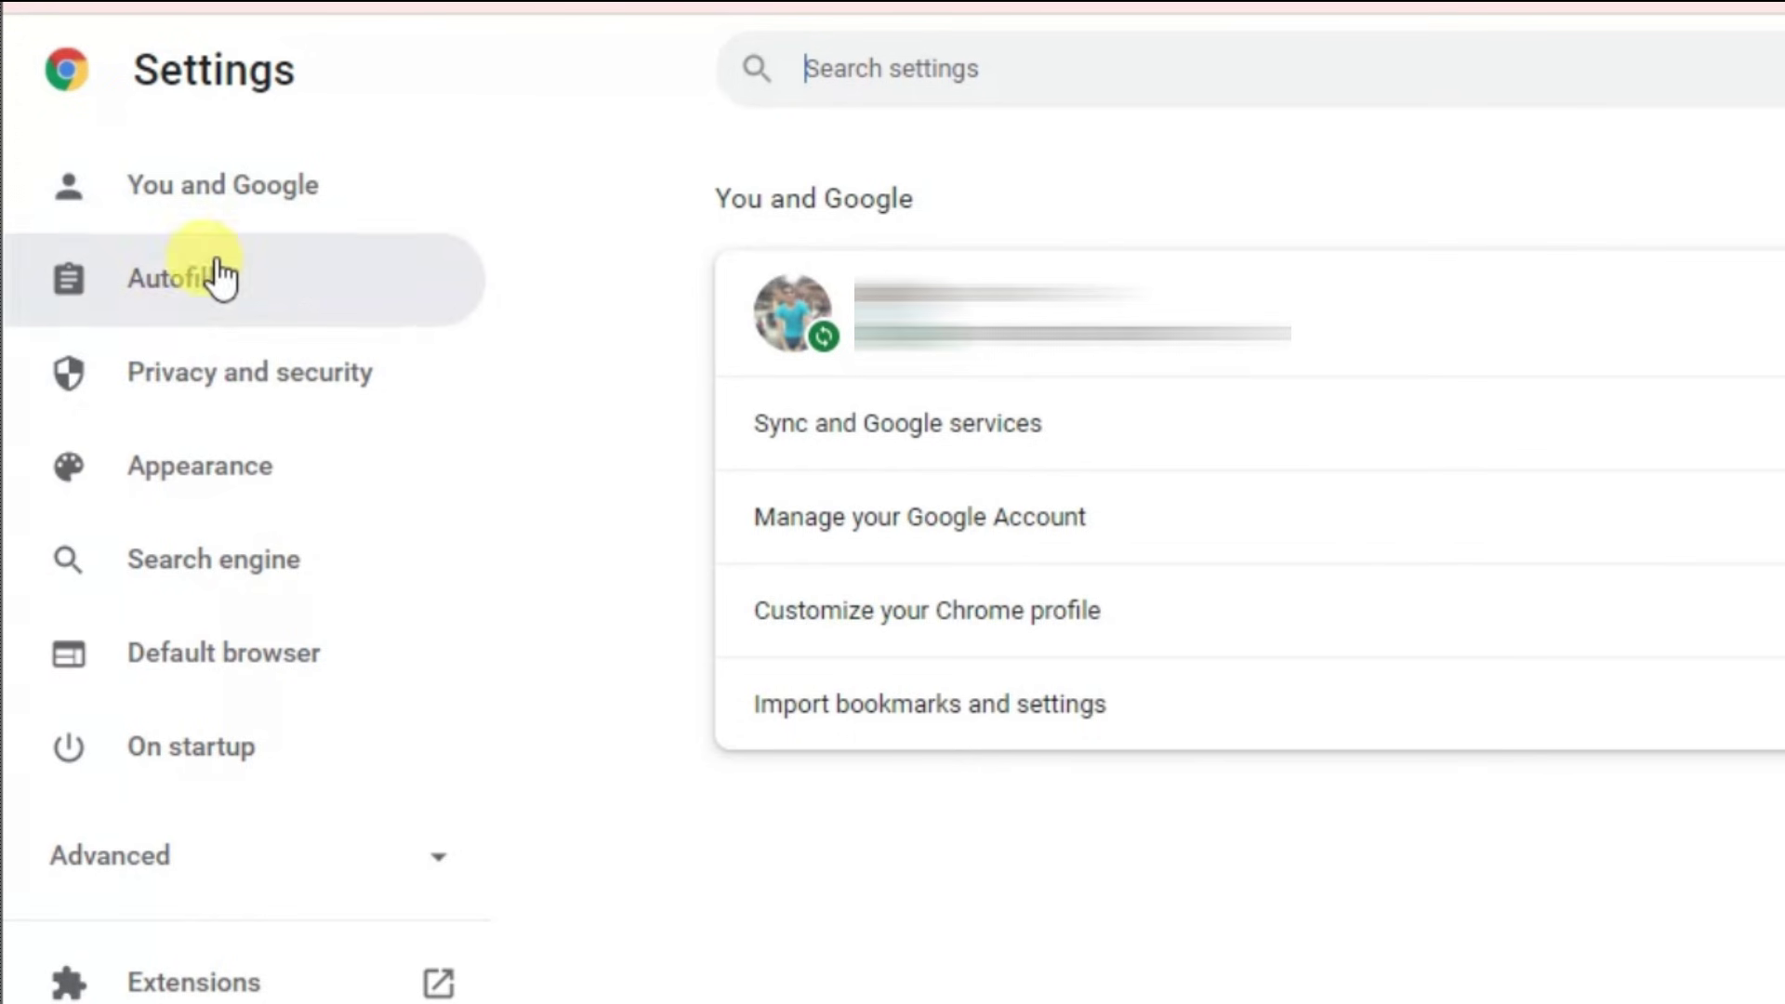
left_click(216, 392)
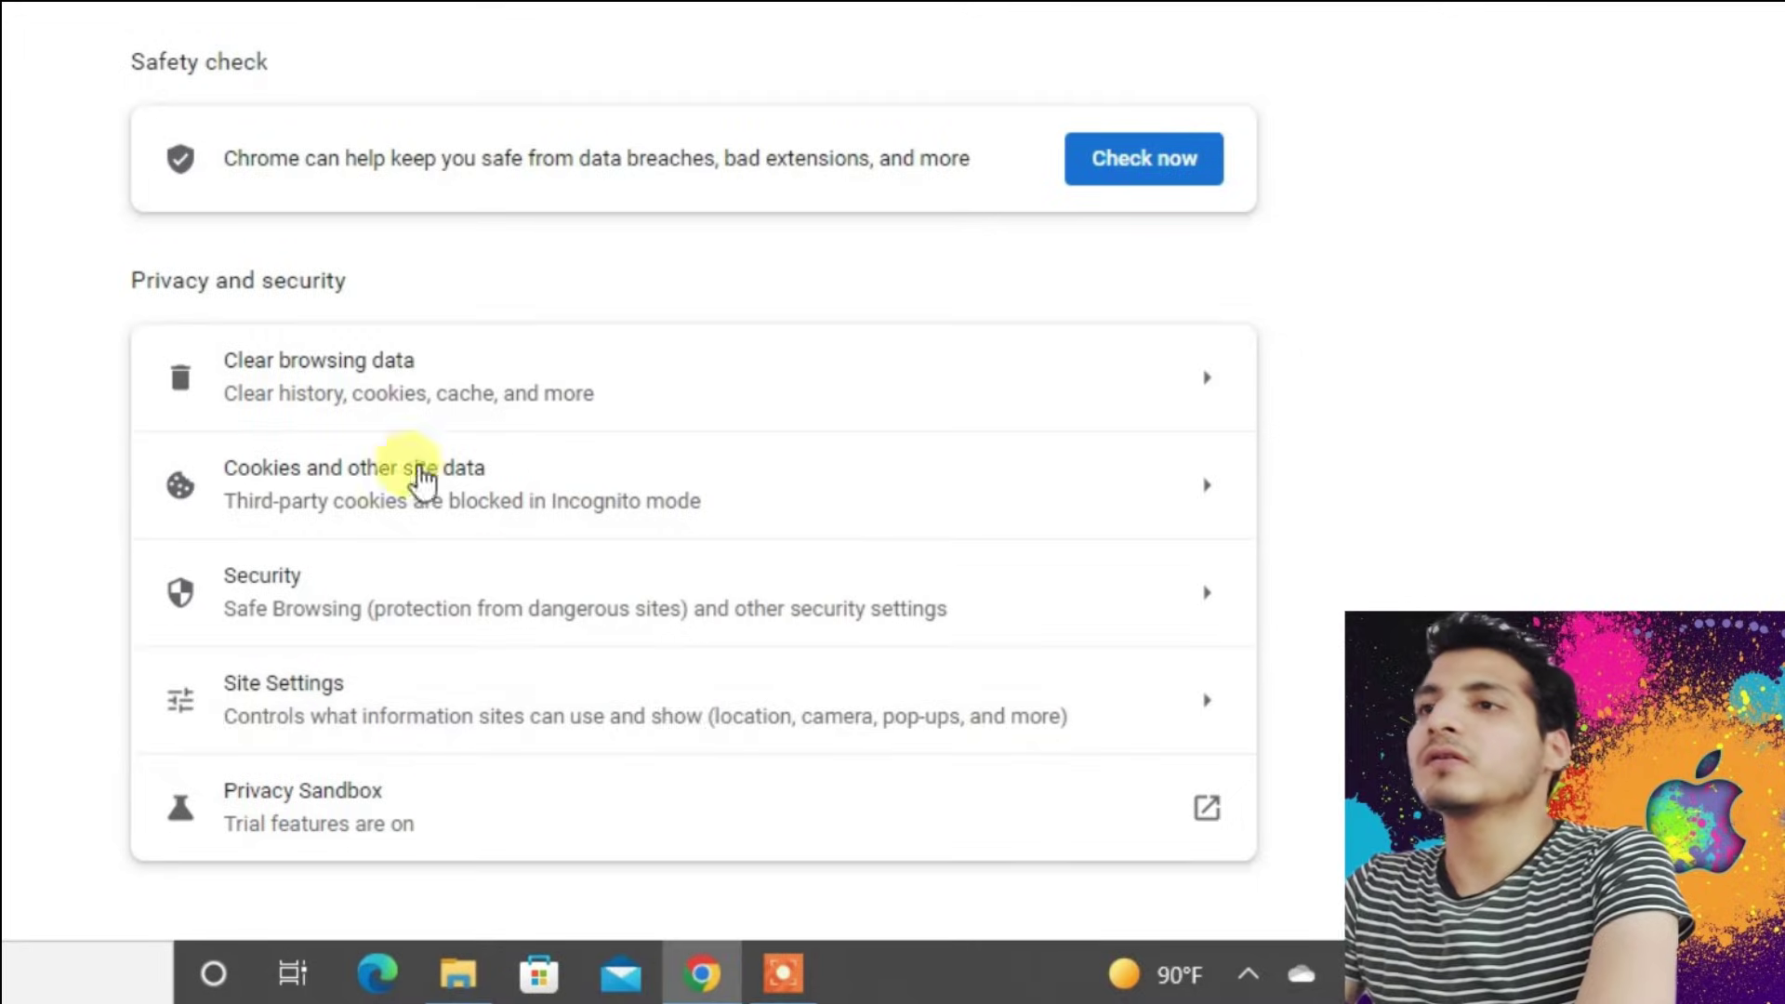
left_click(556, 716)
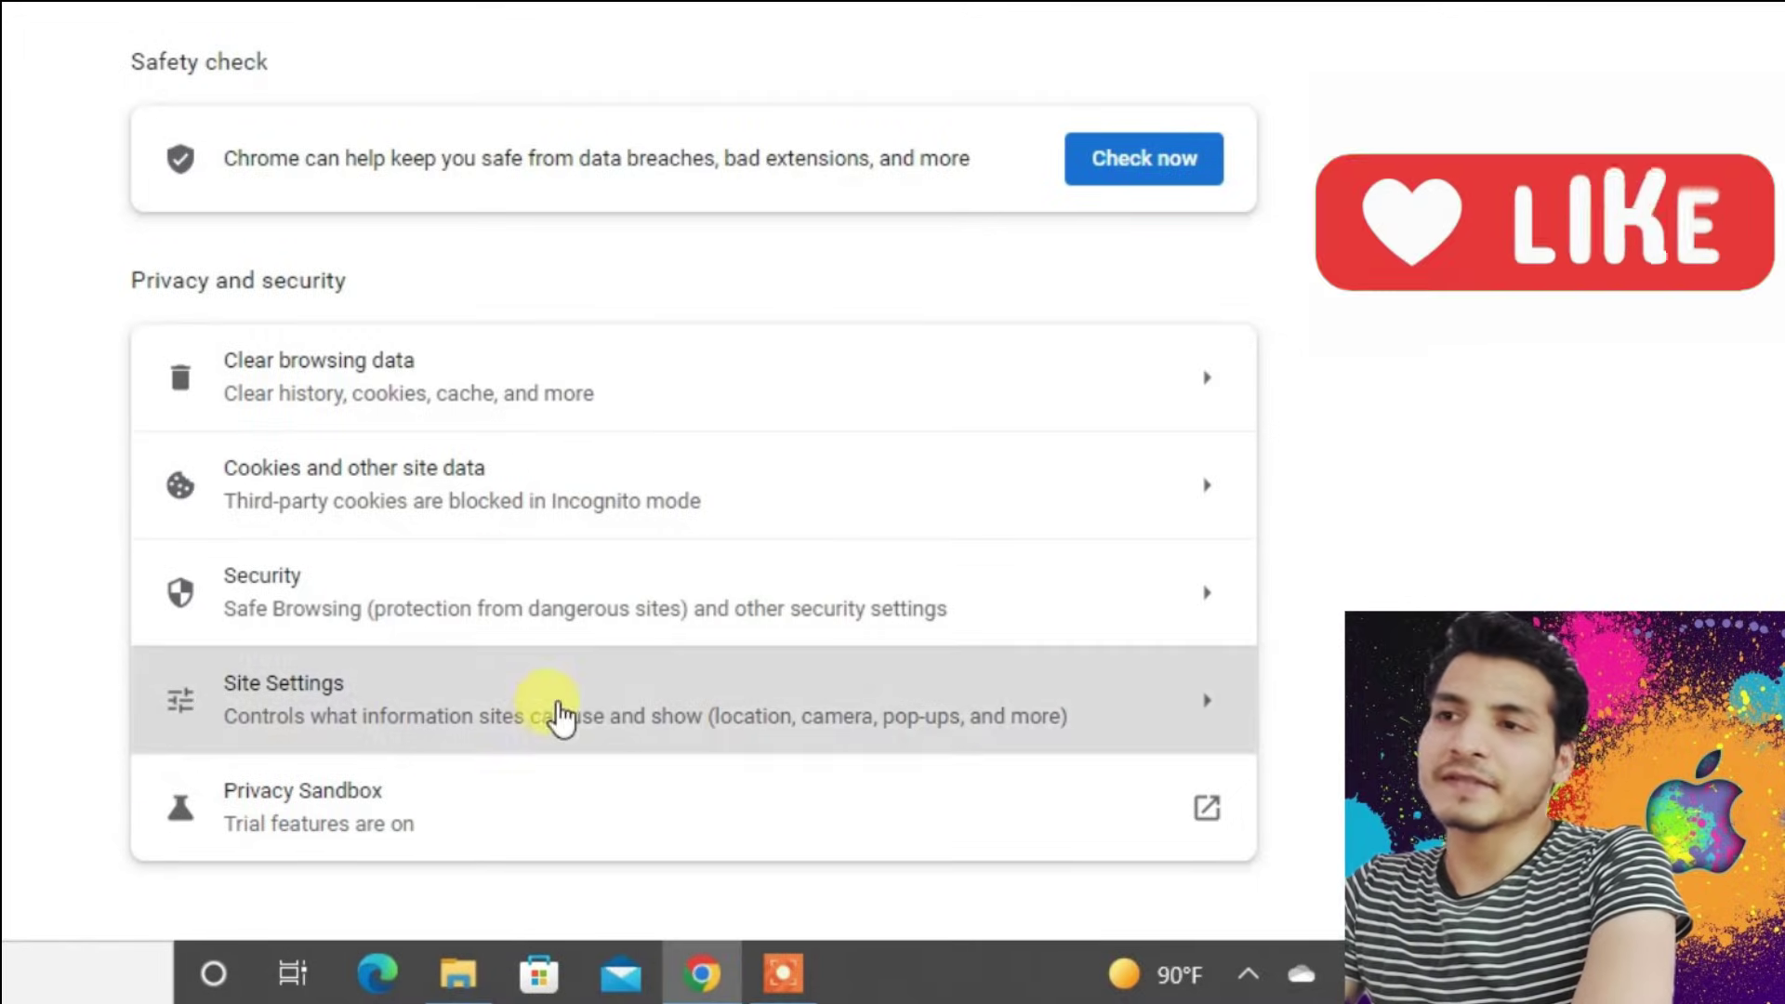
left_click_drag(1774, 316, 1774, 606)
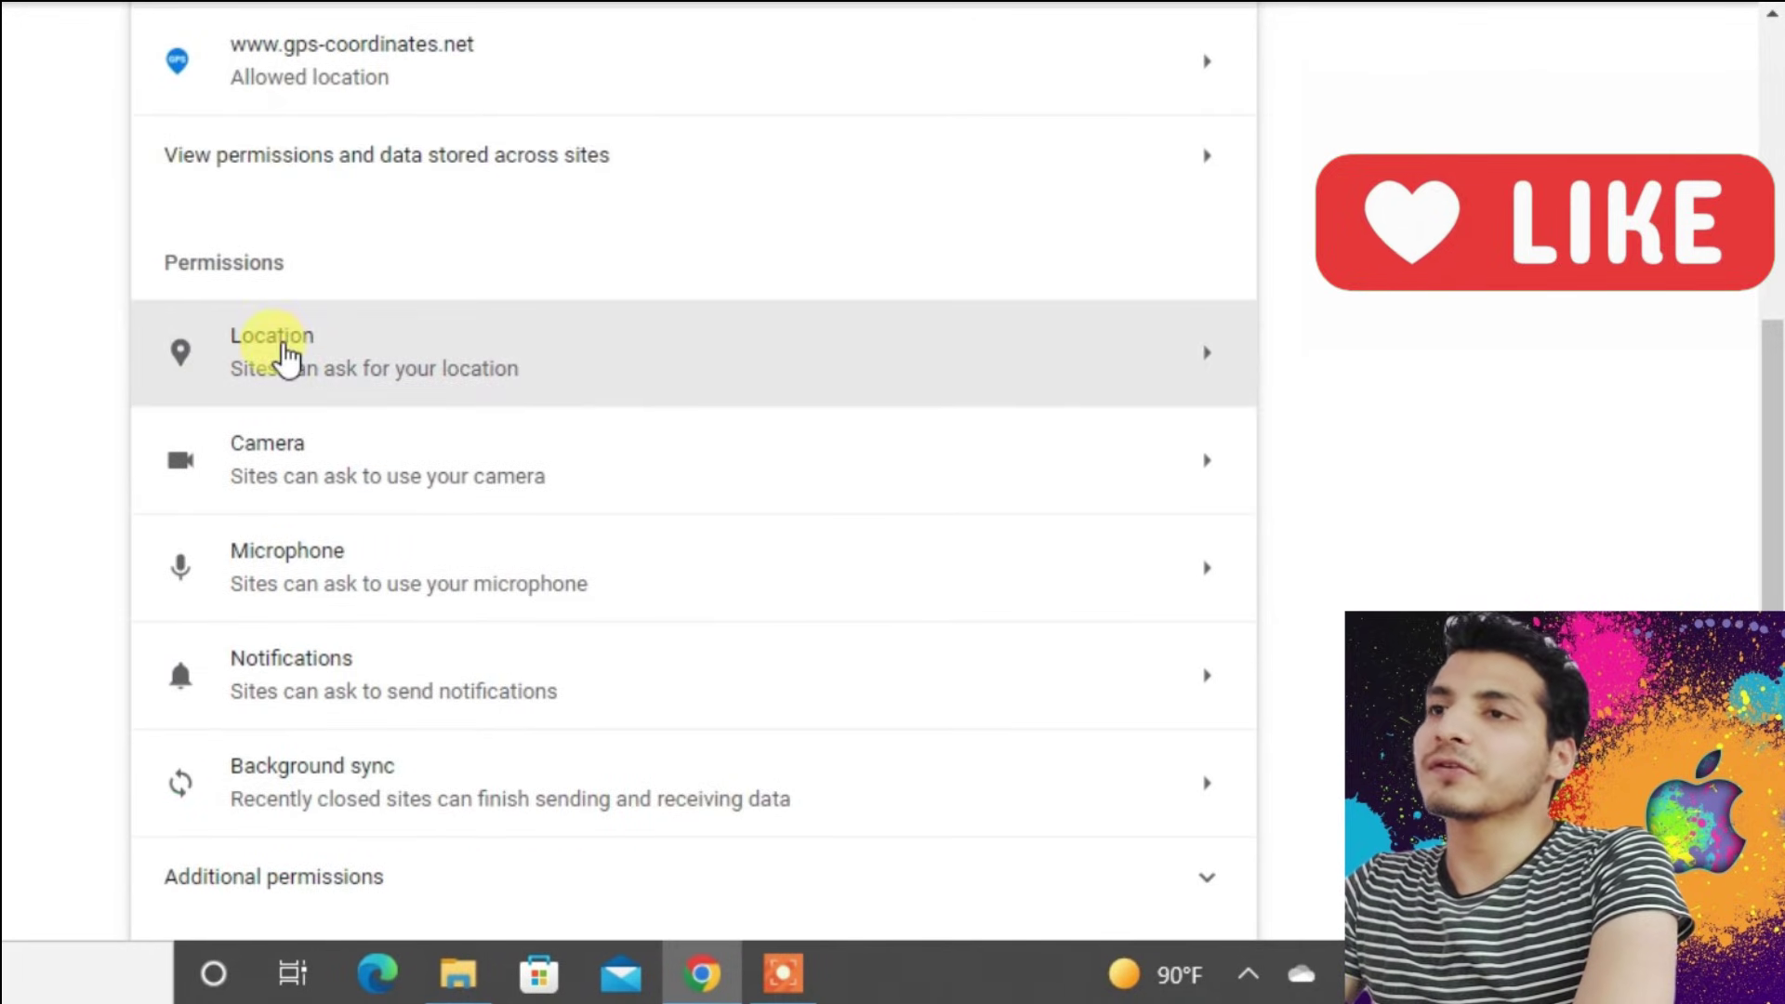
left_click(282, 357)
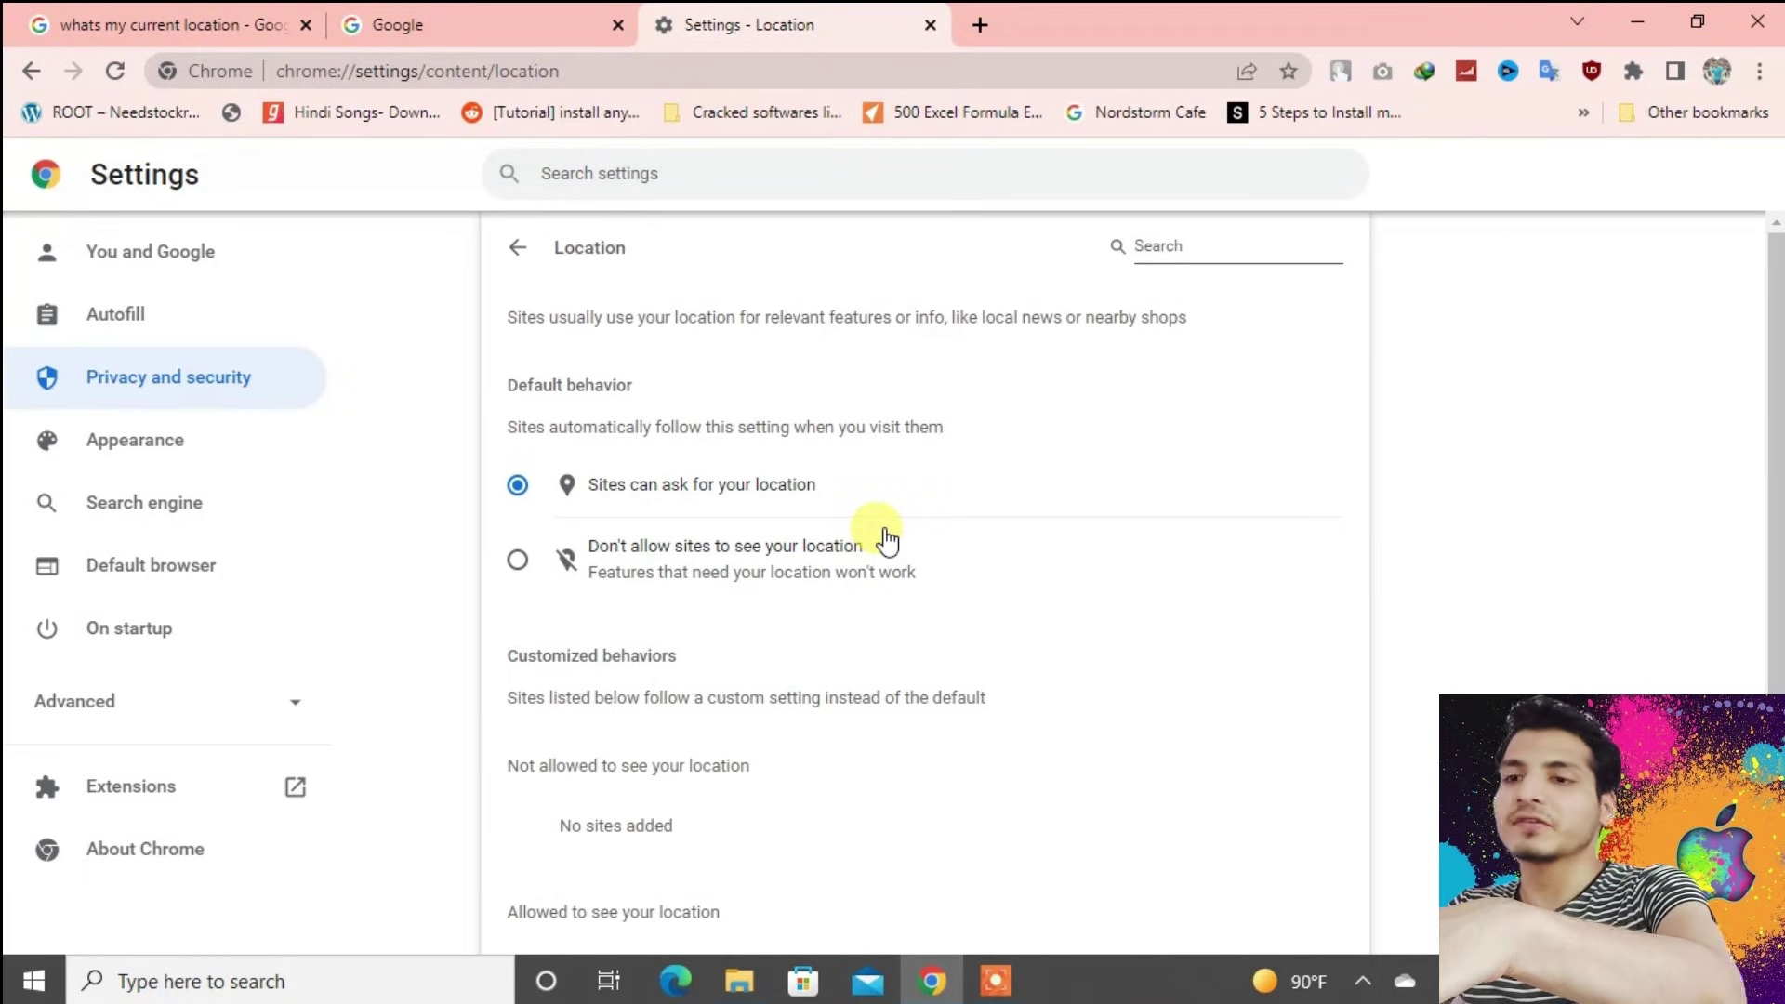
Step: Search Google for 'whats my current location' and view the Shinjuku, Tokyo result
key("ctrl+w")
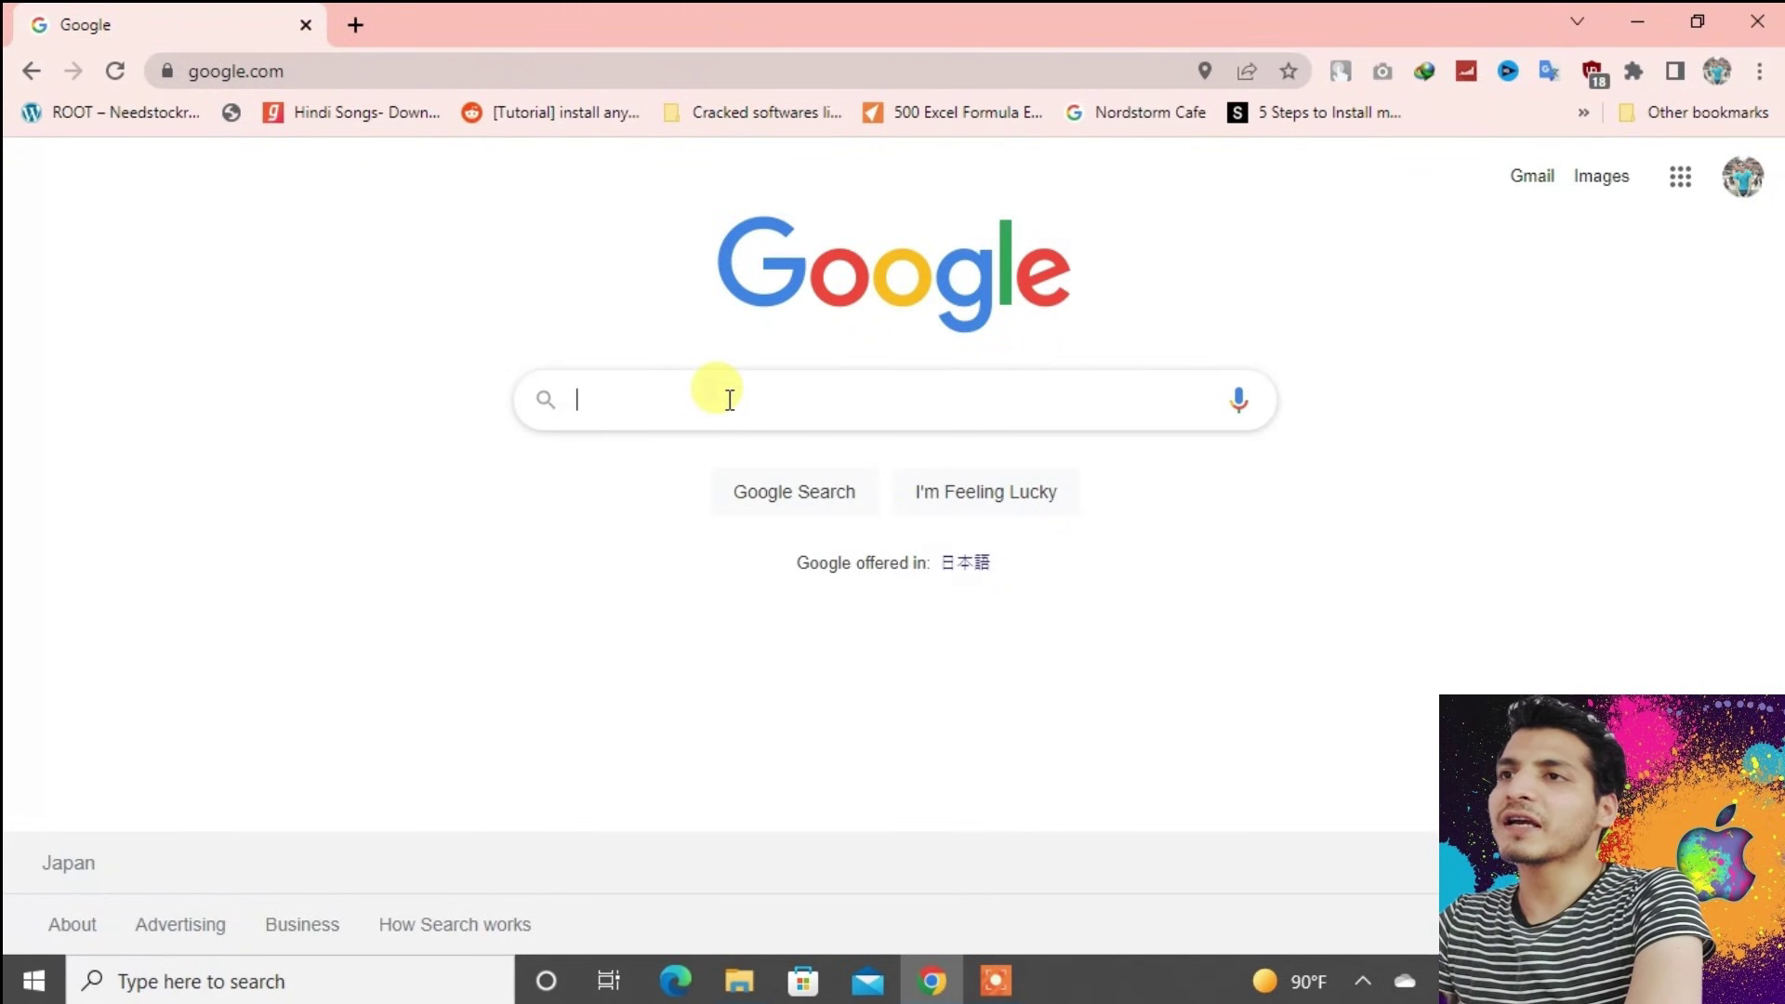
type("what")
key("Down")
key("Return")
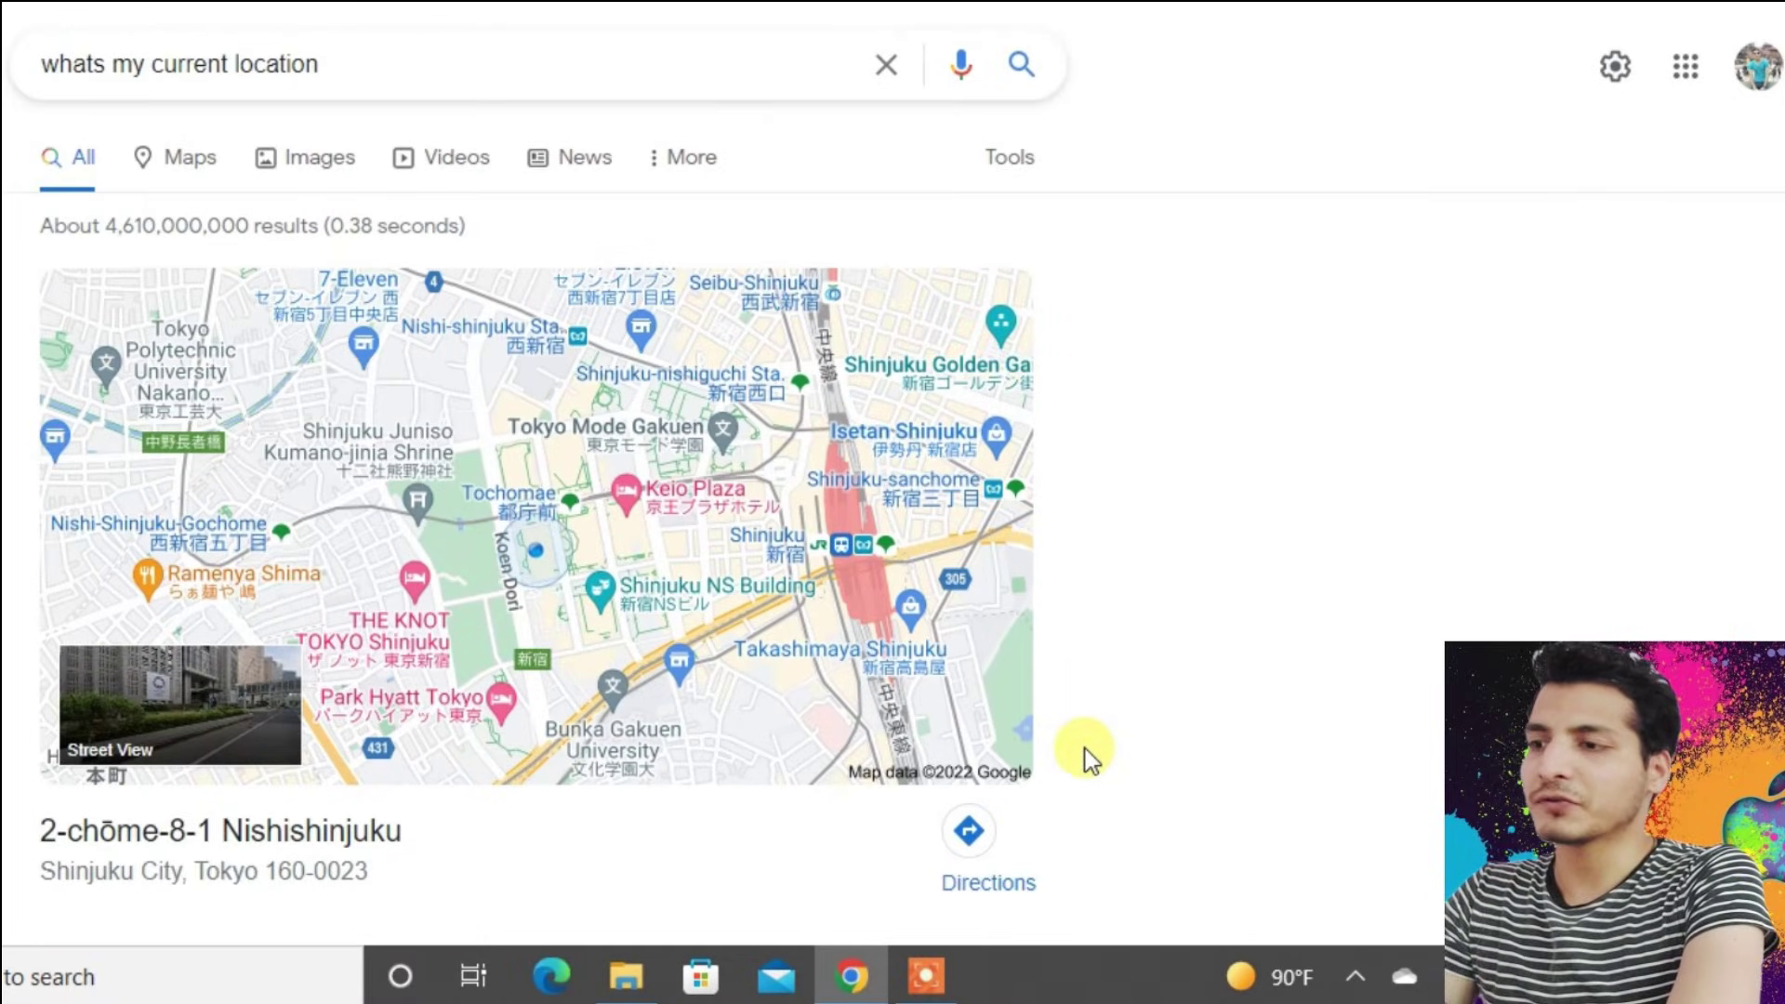
scroll(1085, 749, "down", 2)
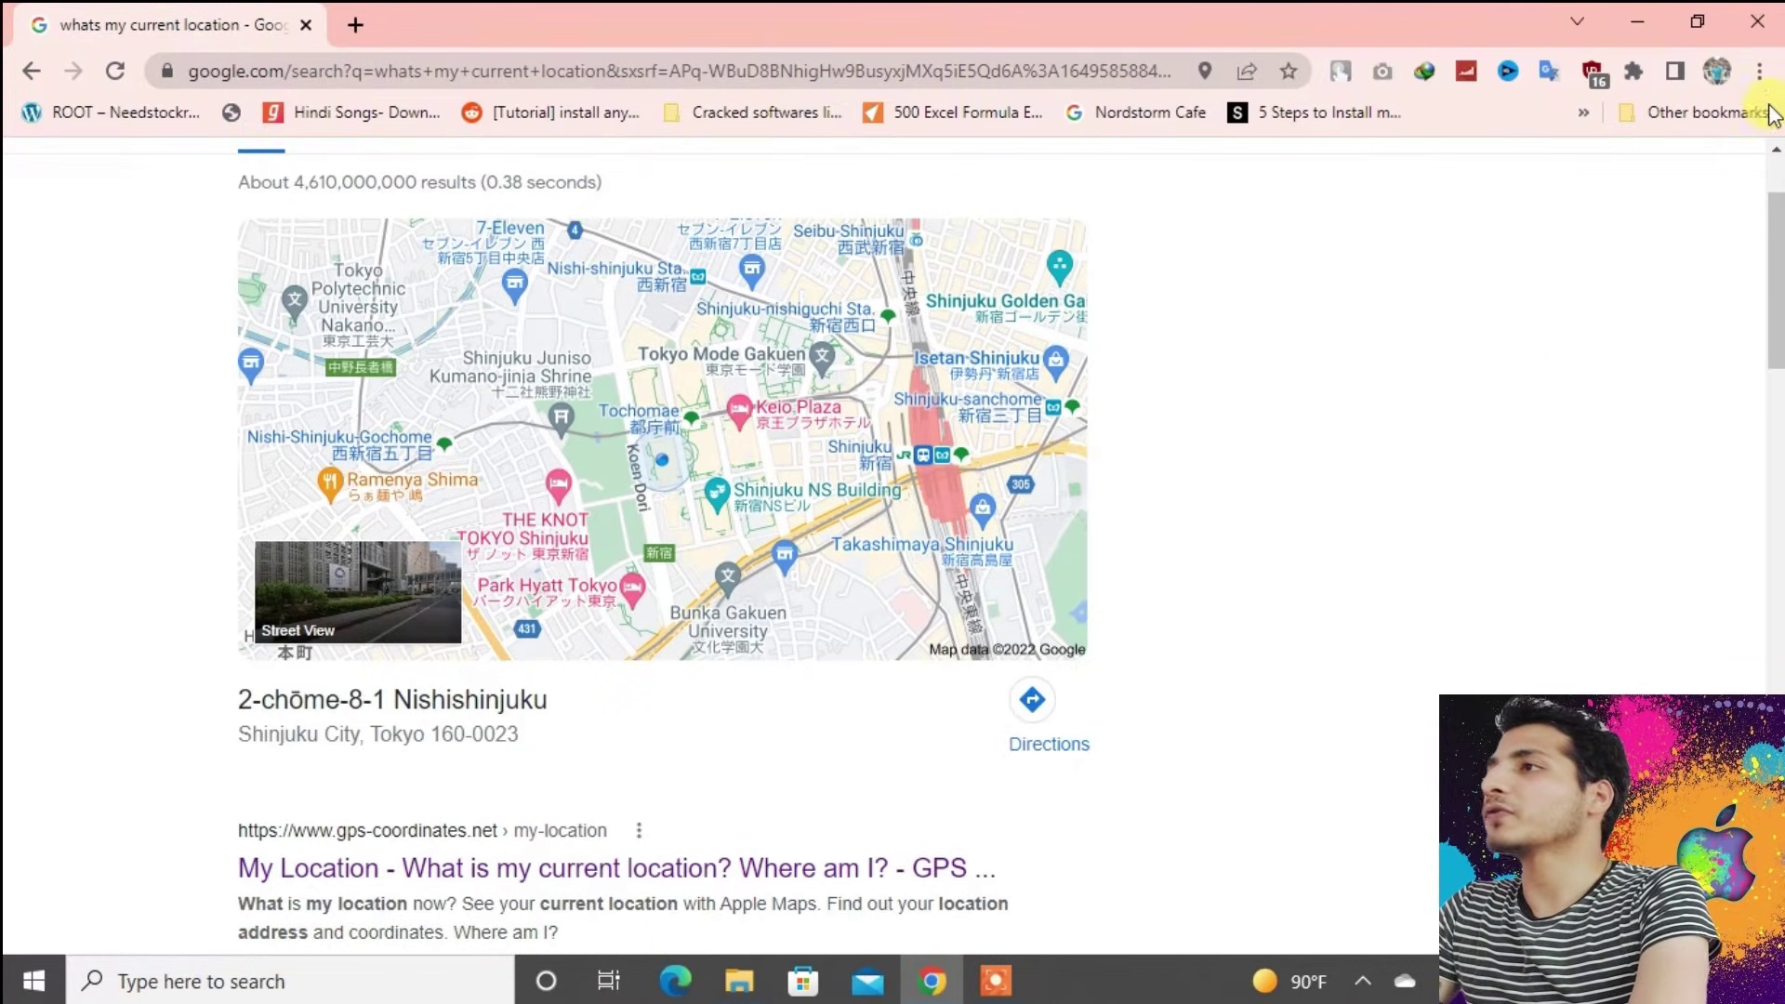
Step: Open Developer Tools and its Sensors panel, showing the Tokyo location override
left_click(1759, 71)
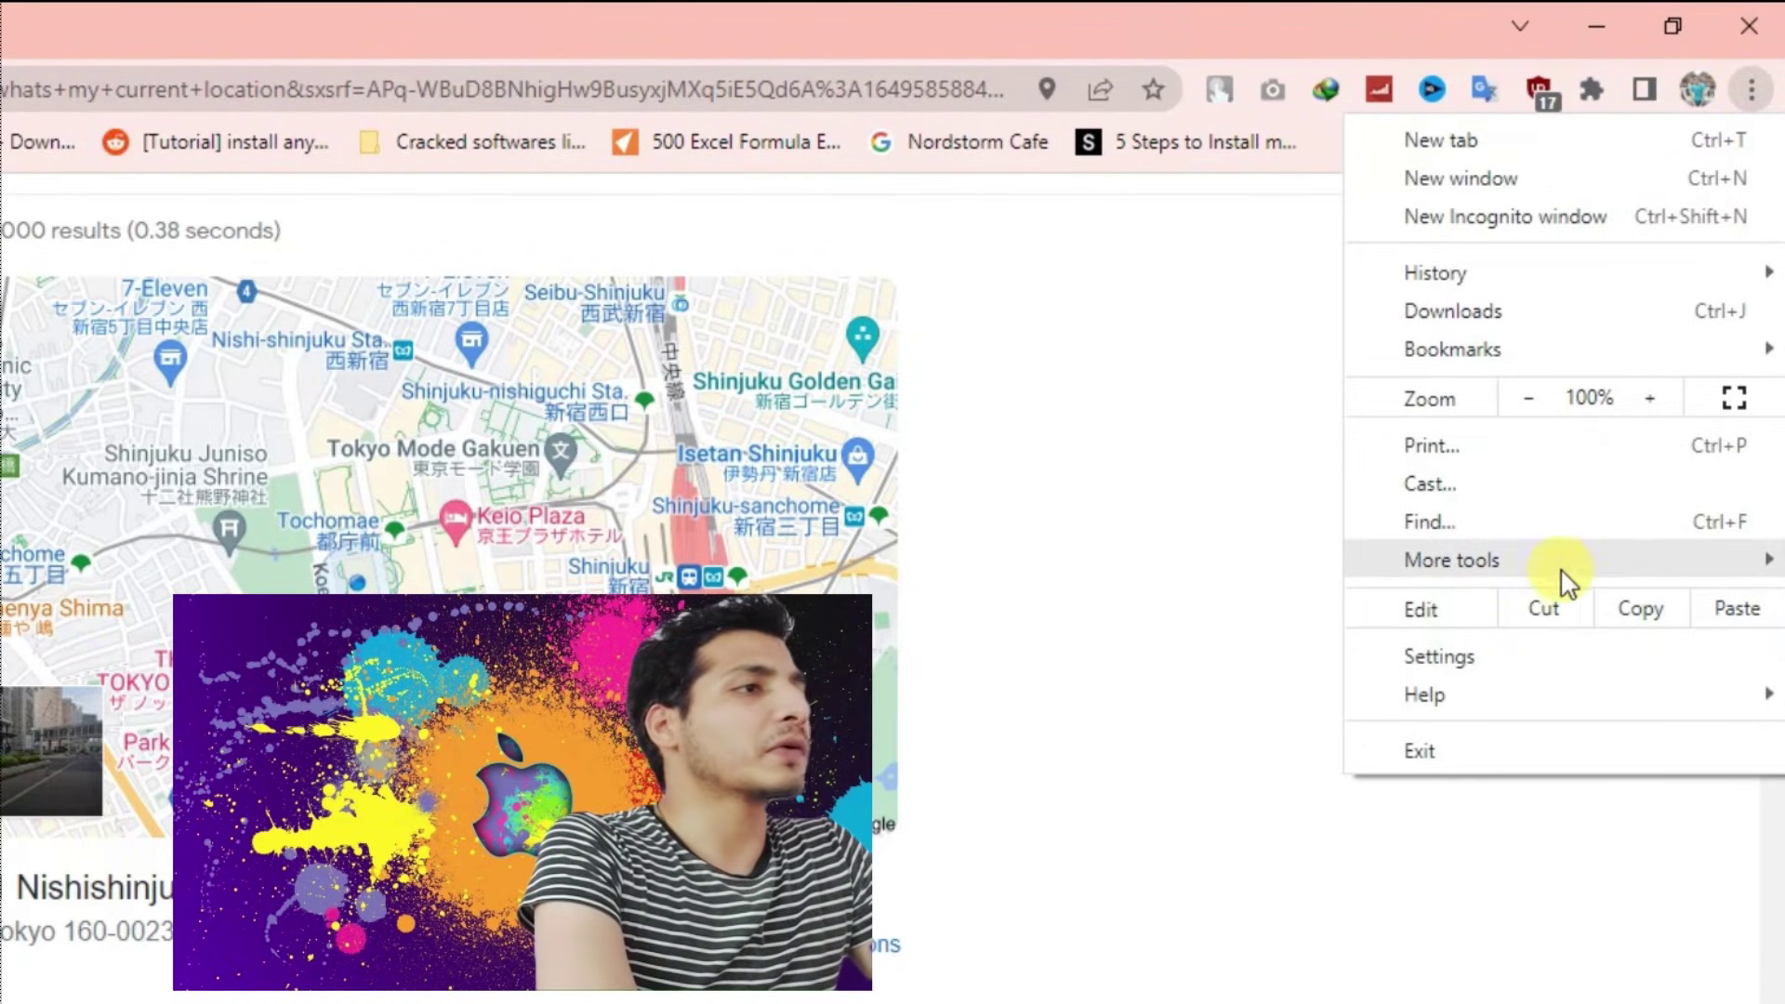
mouse_move(1558, 570)
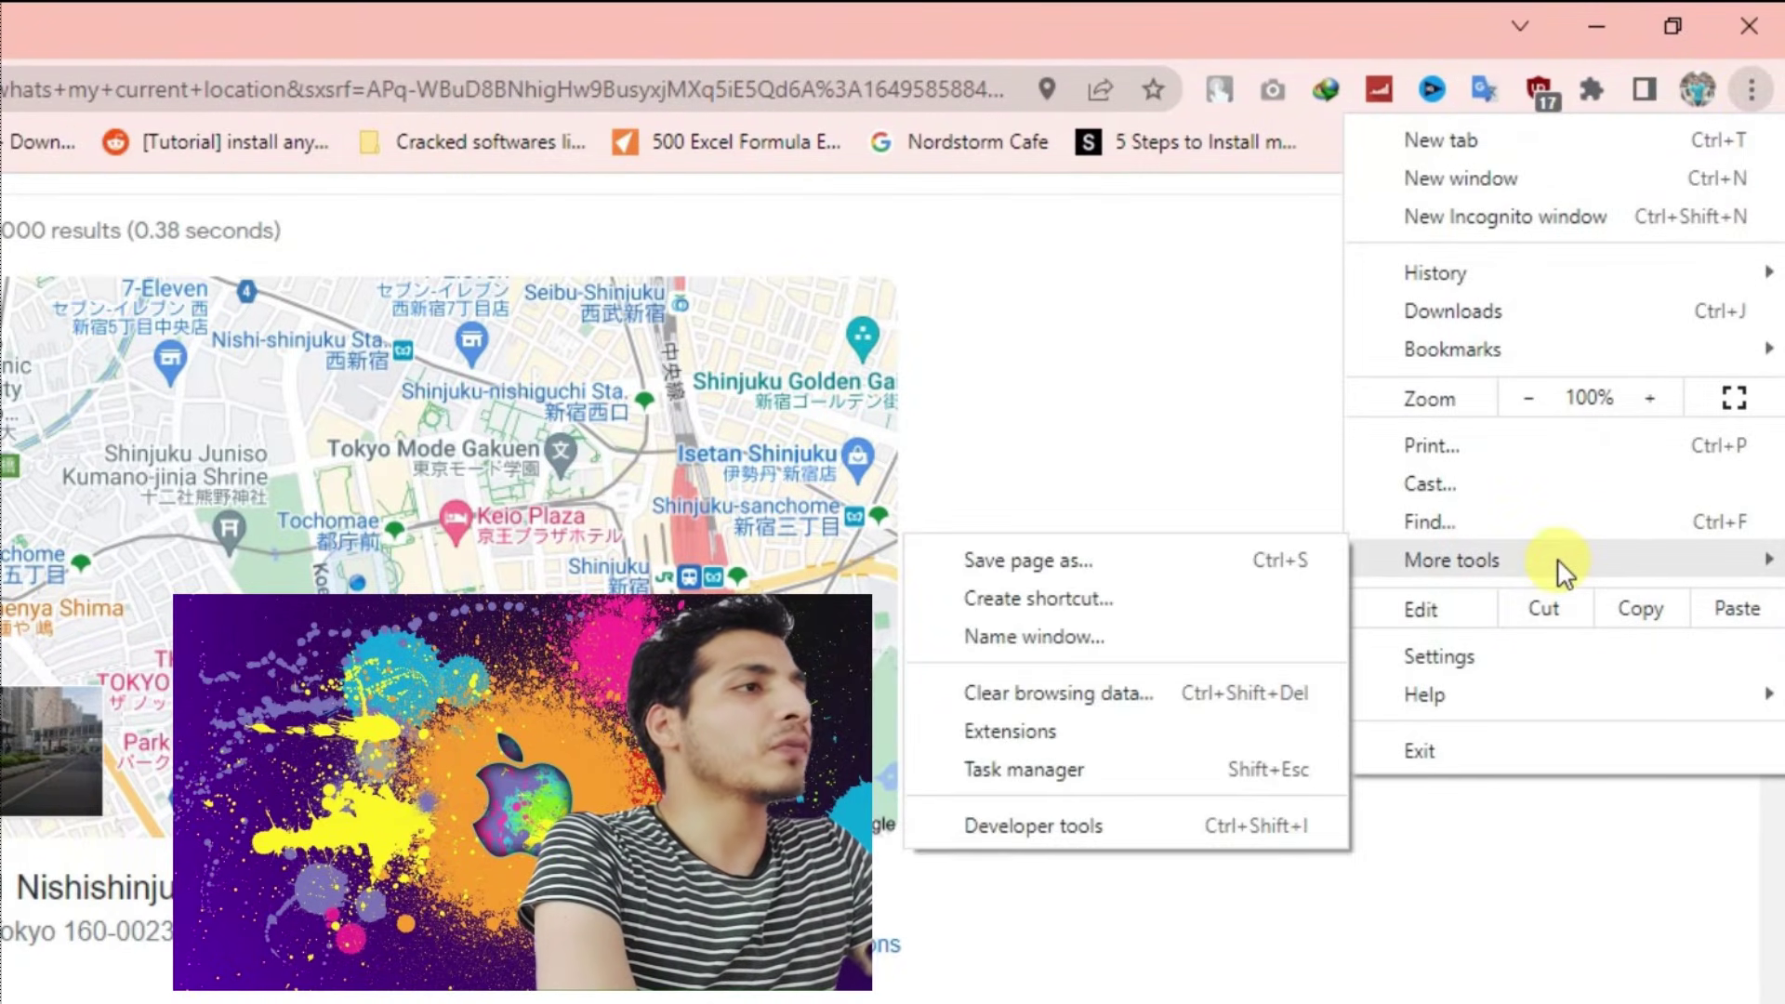
left_click(1114, 830)
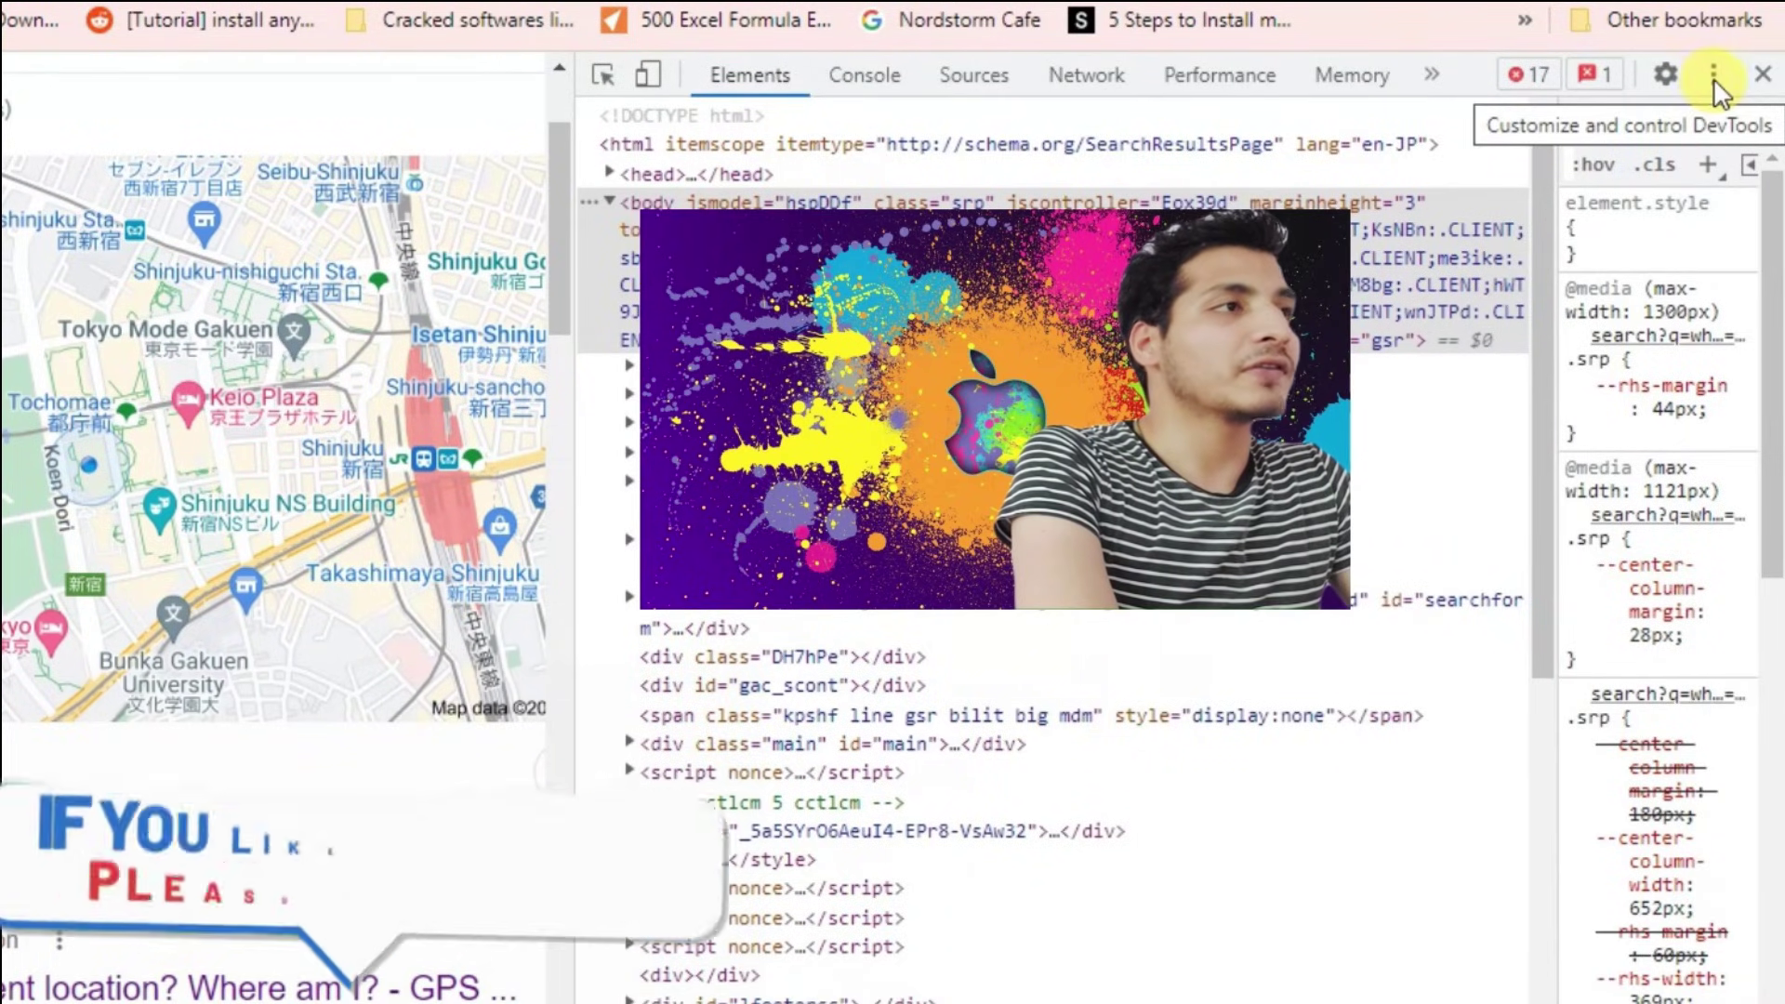
left_click(1715, 72)
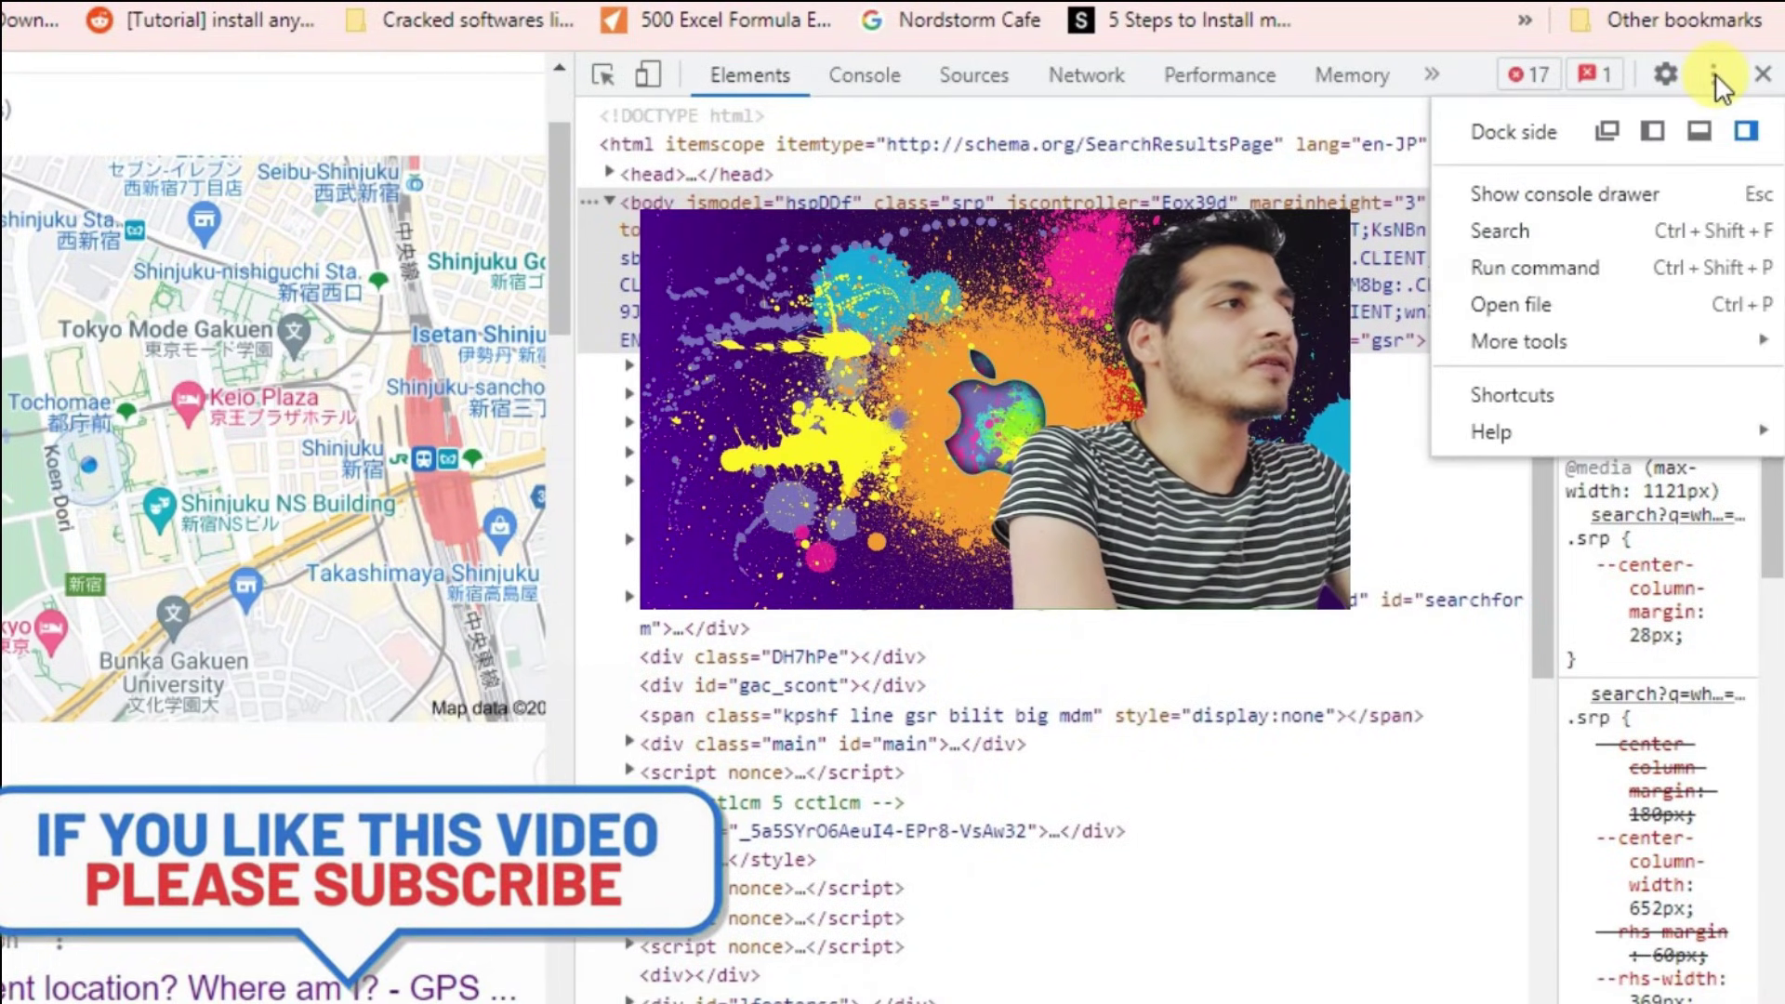
mouse_move(1597, 337)
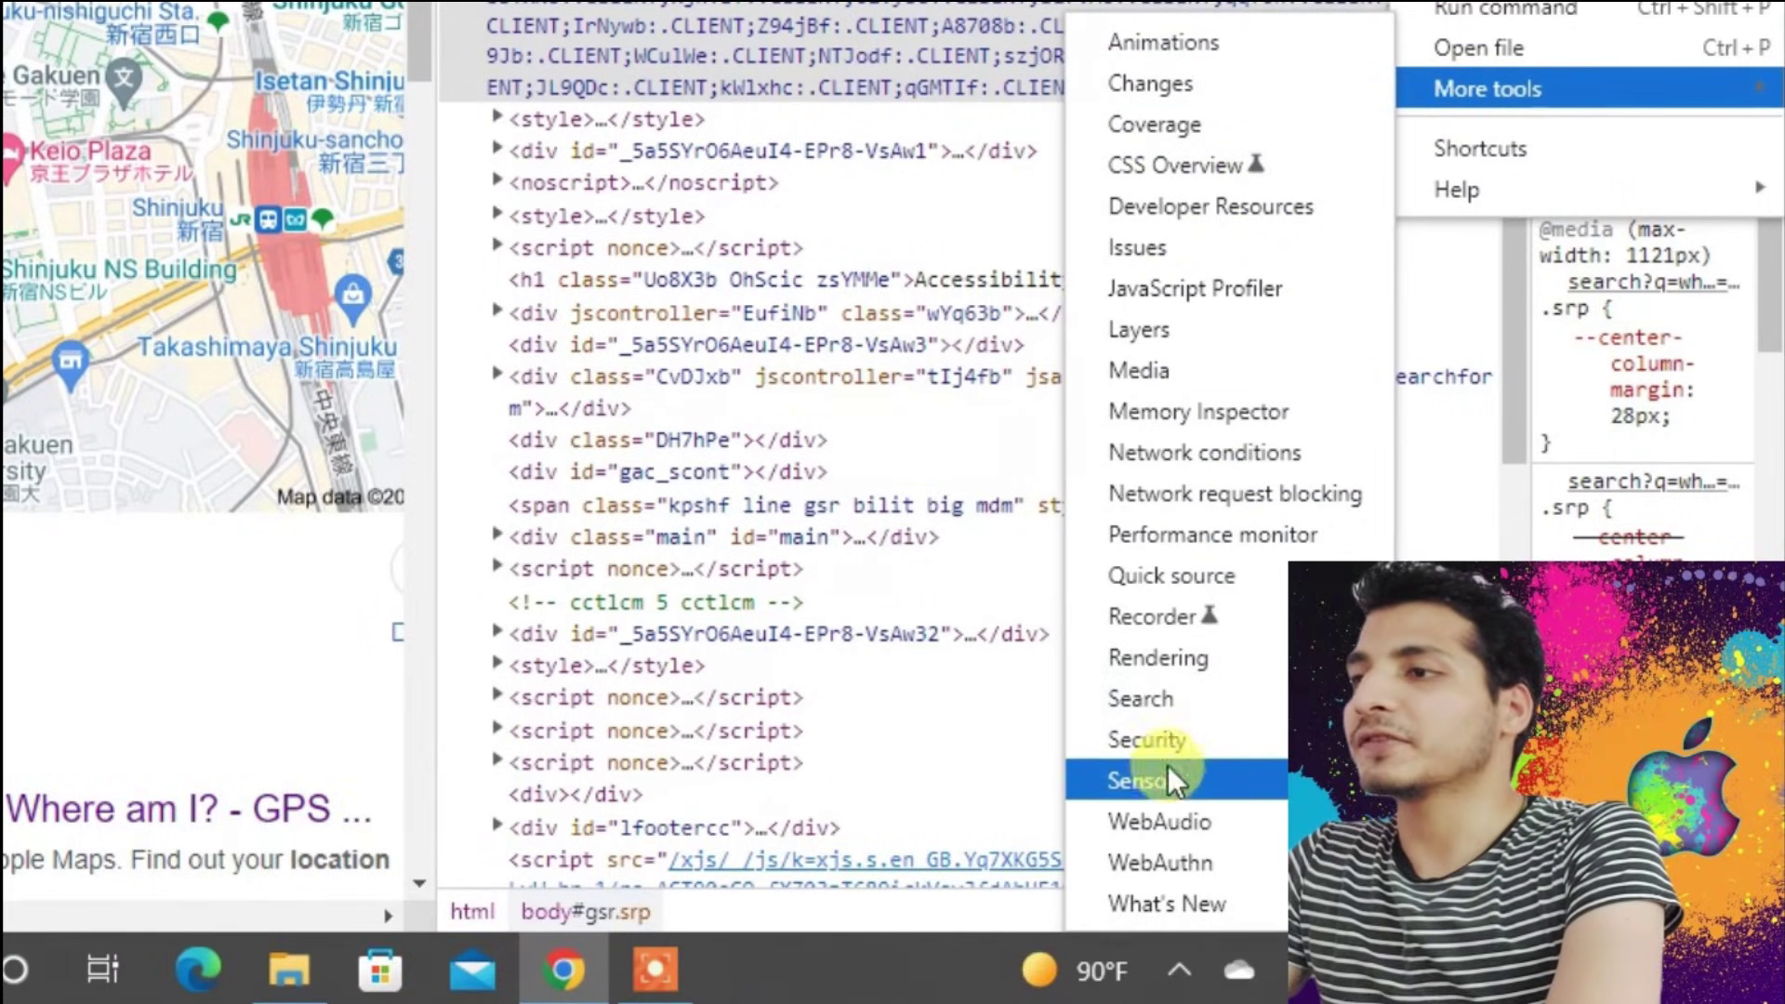
left_click(1162, 779)
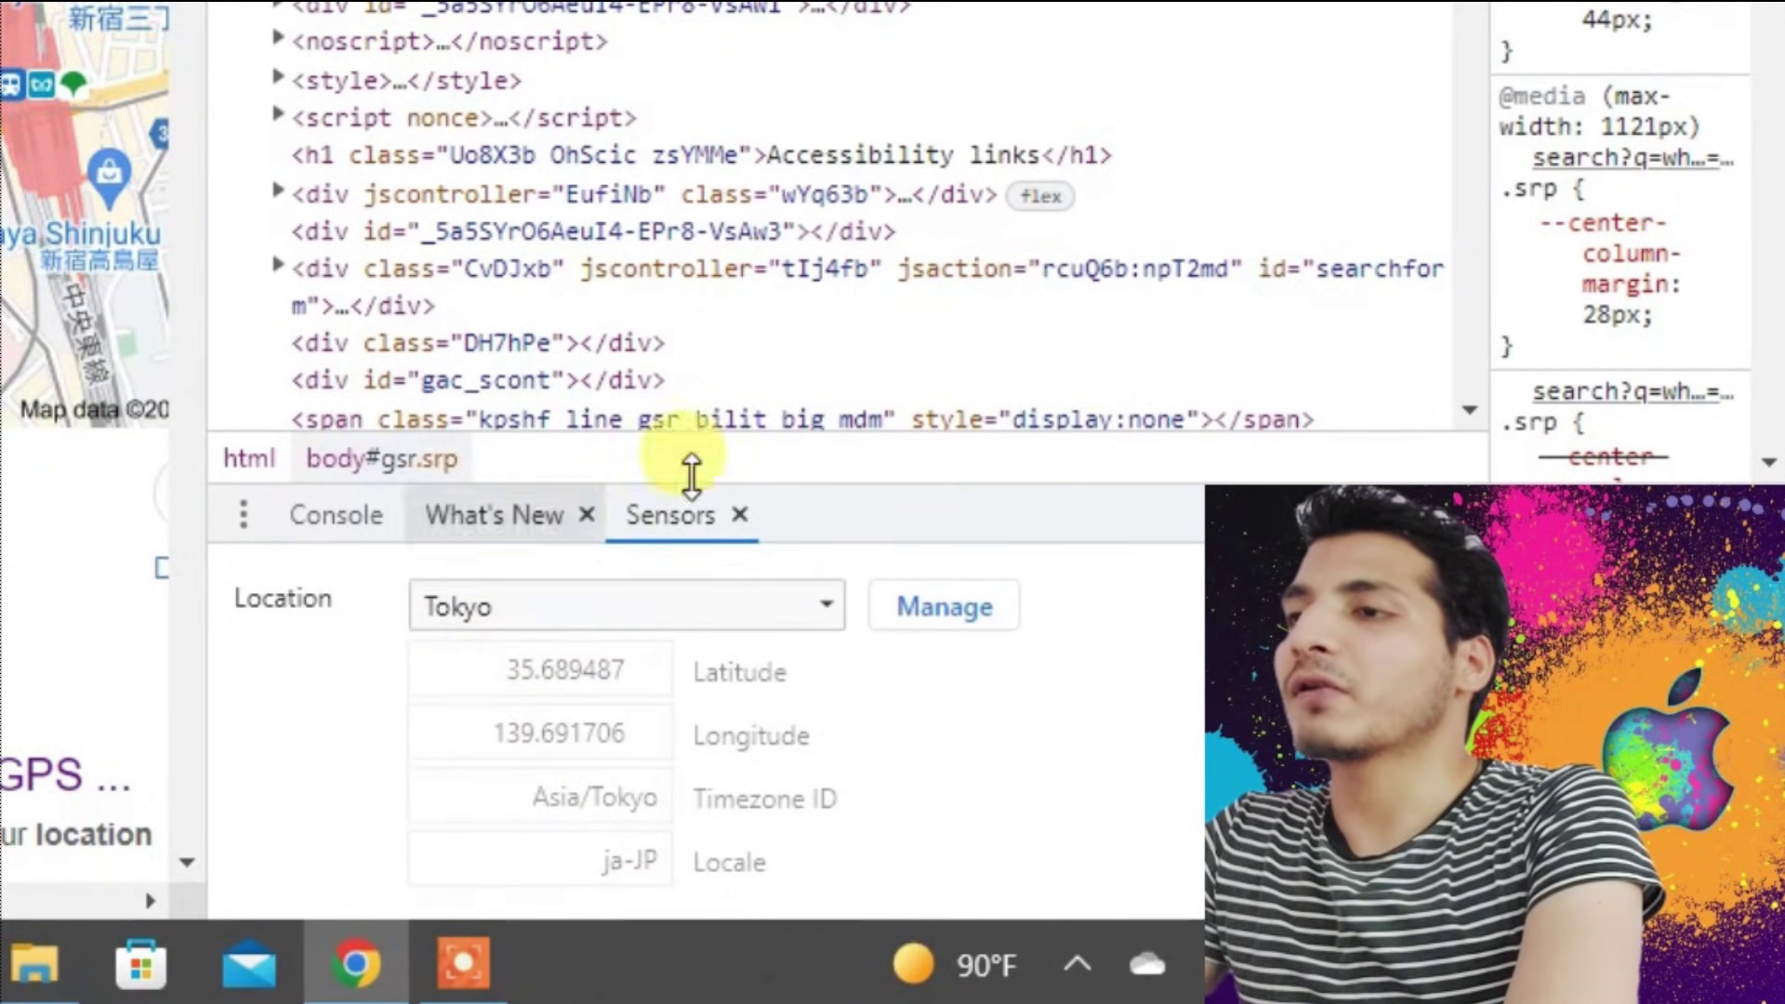
left_click(595, 834)
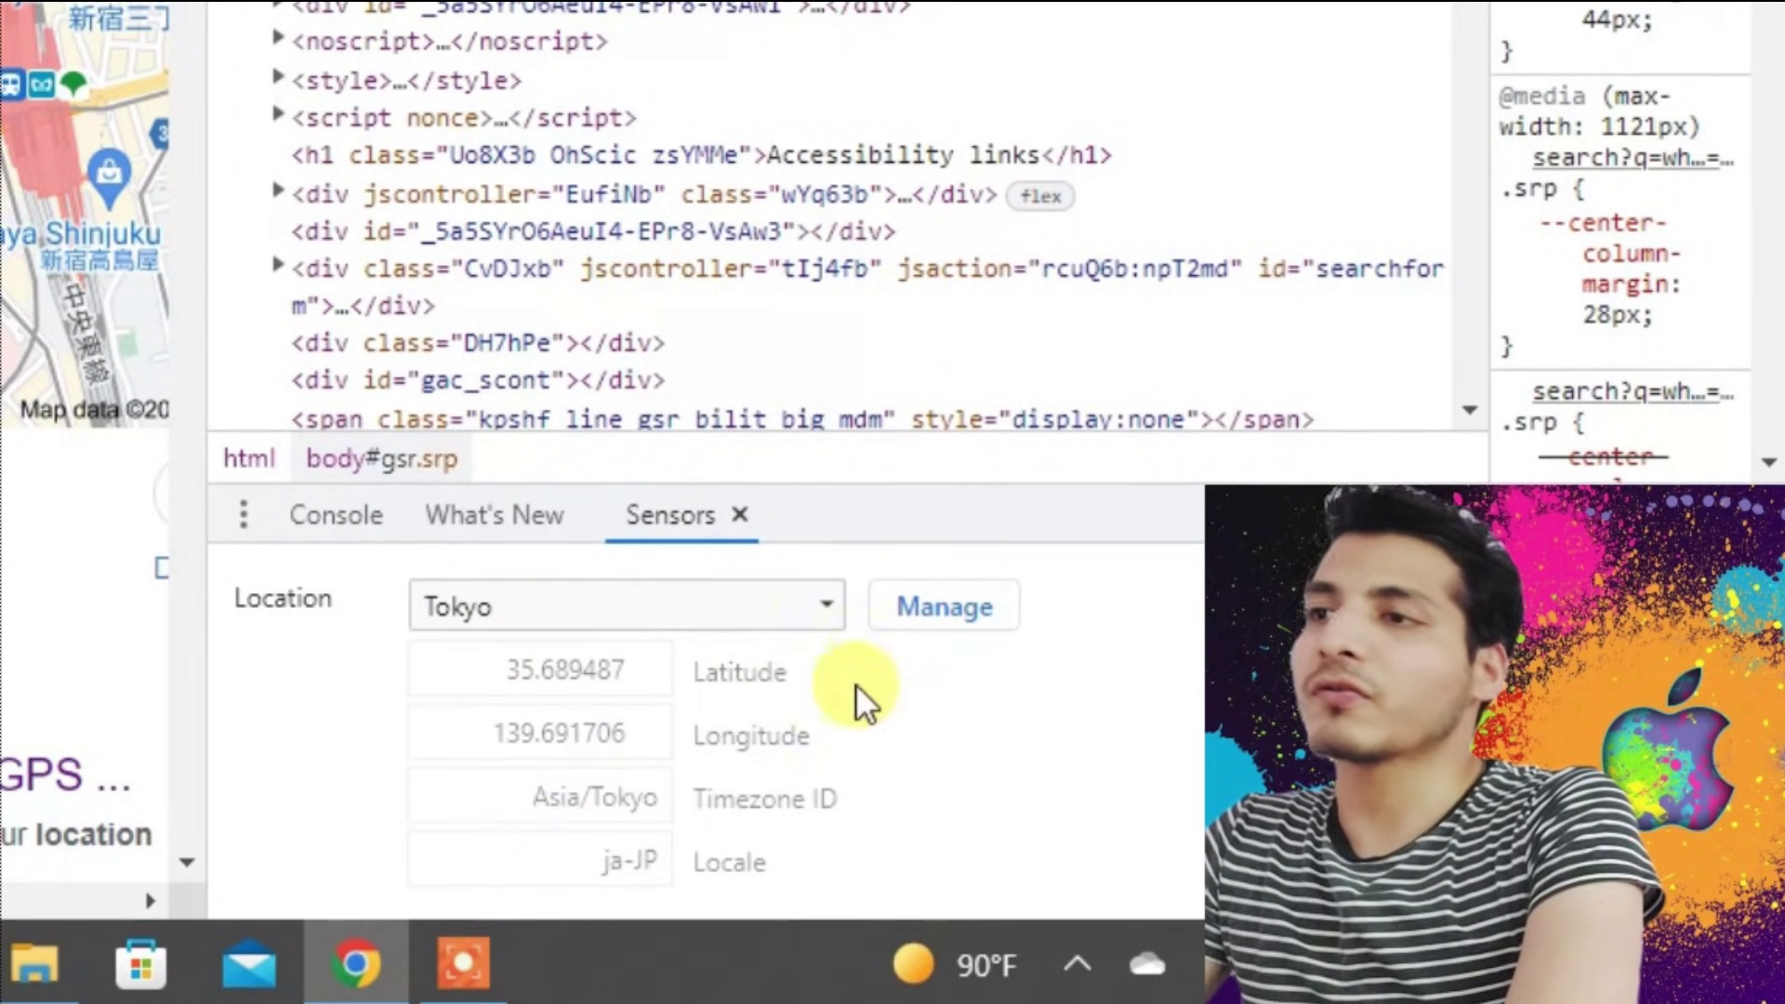
Step: Start a new custom location named Melbourne in DevTools Locations settings
left_click(950, 606)
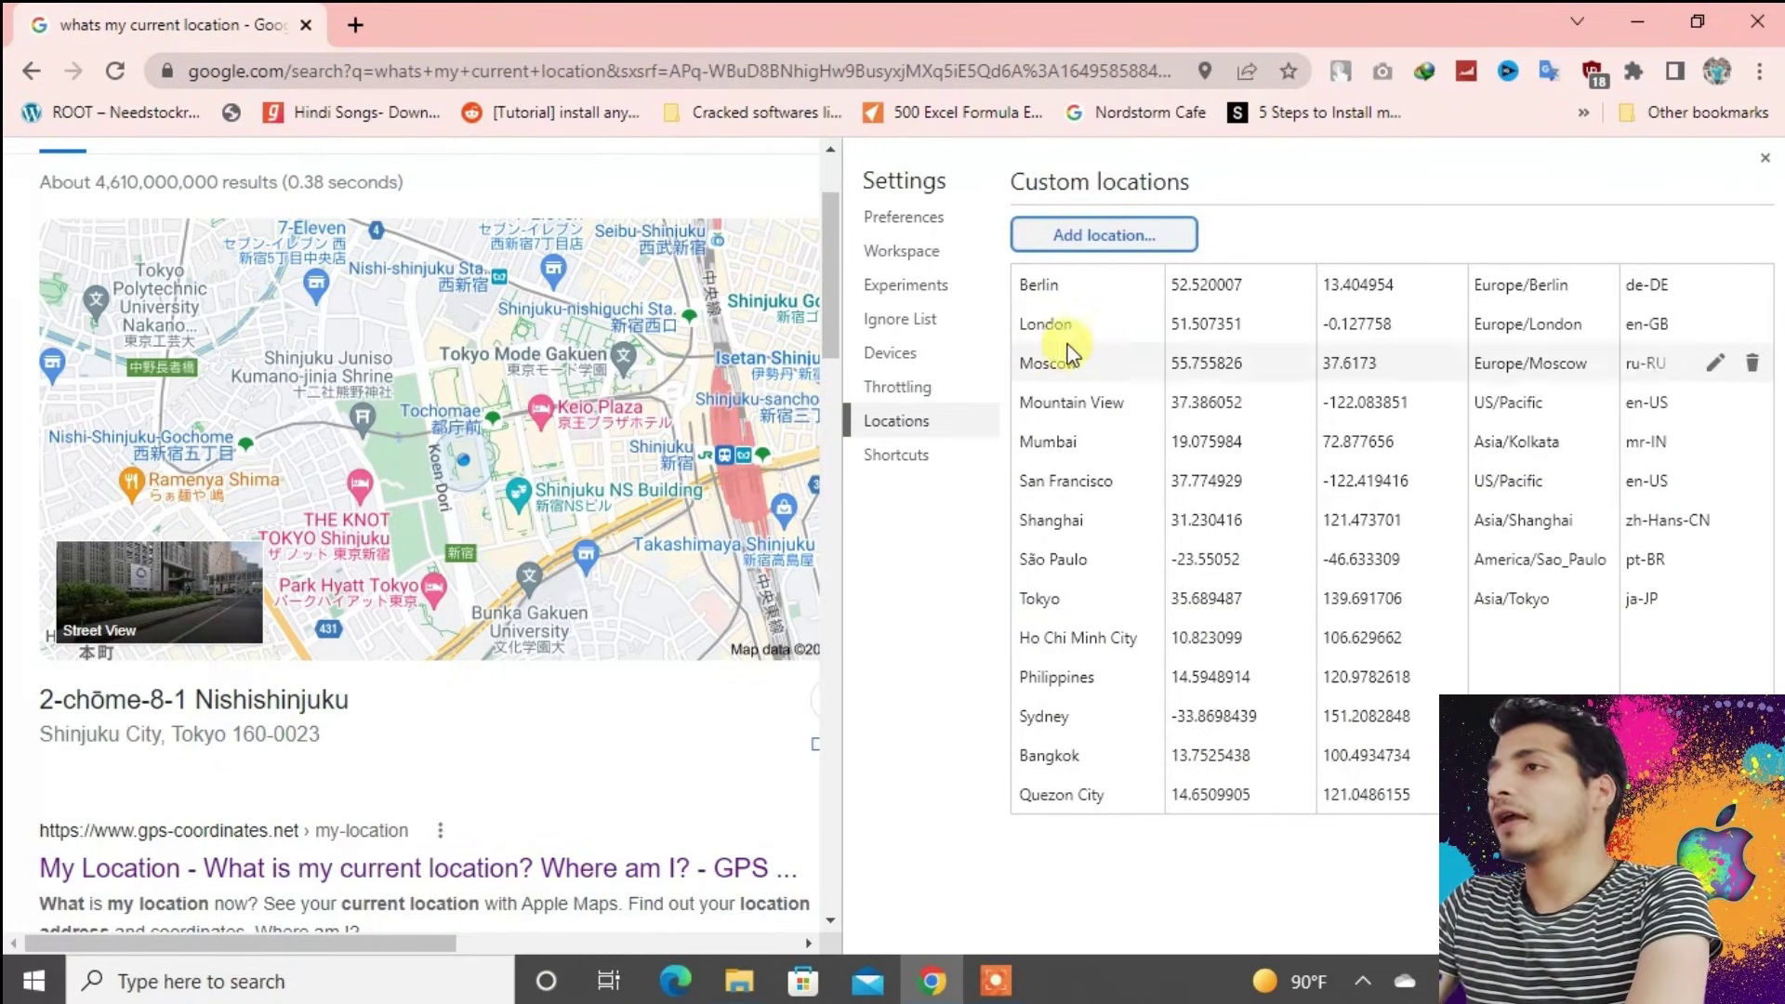
left_click(1111, 244)
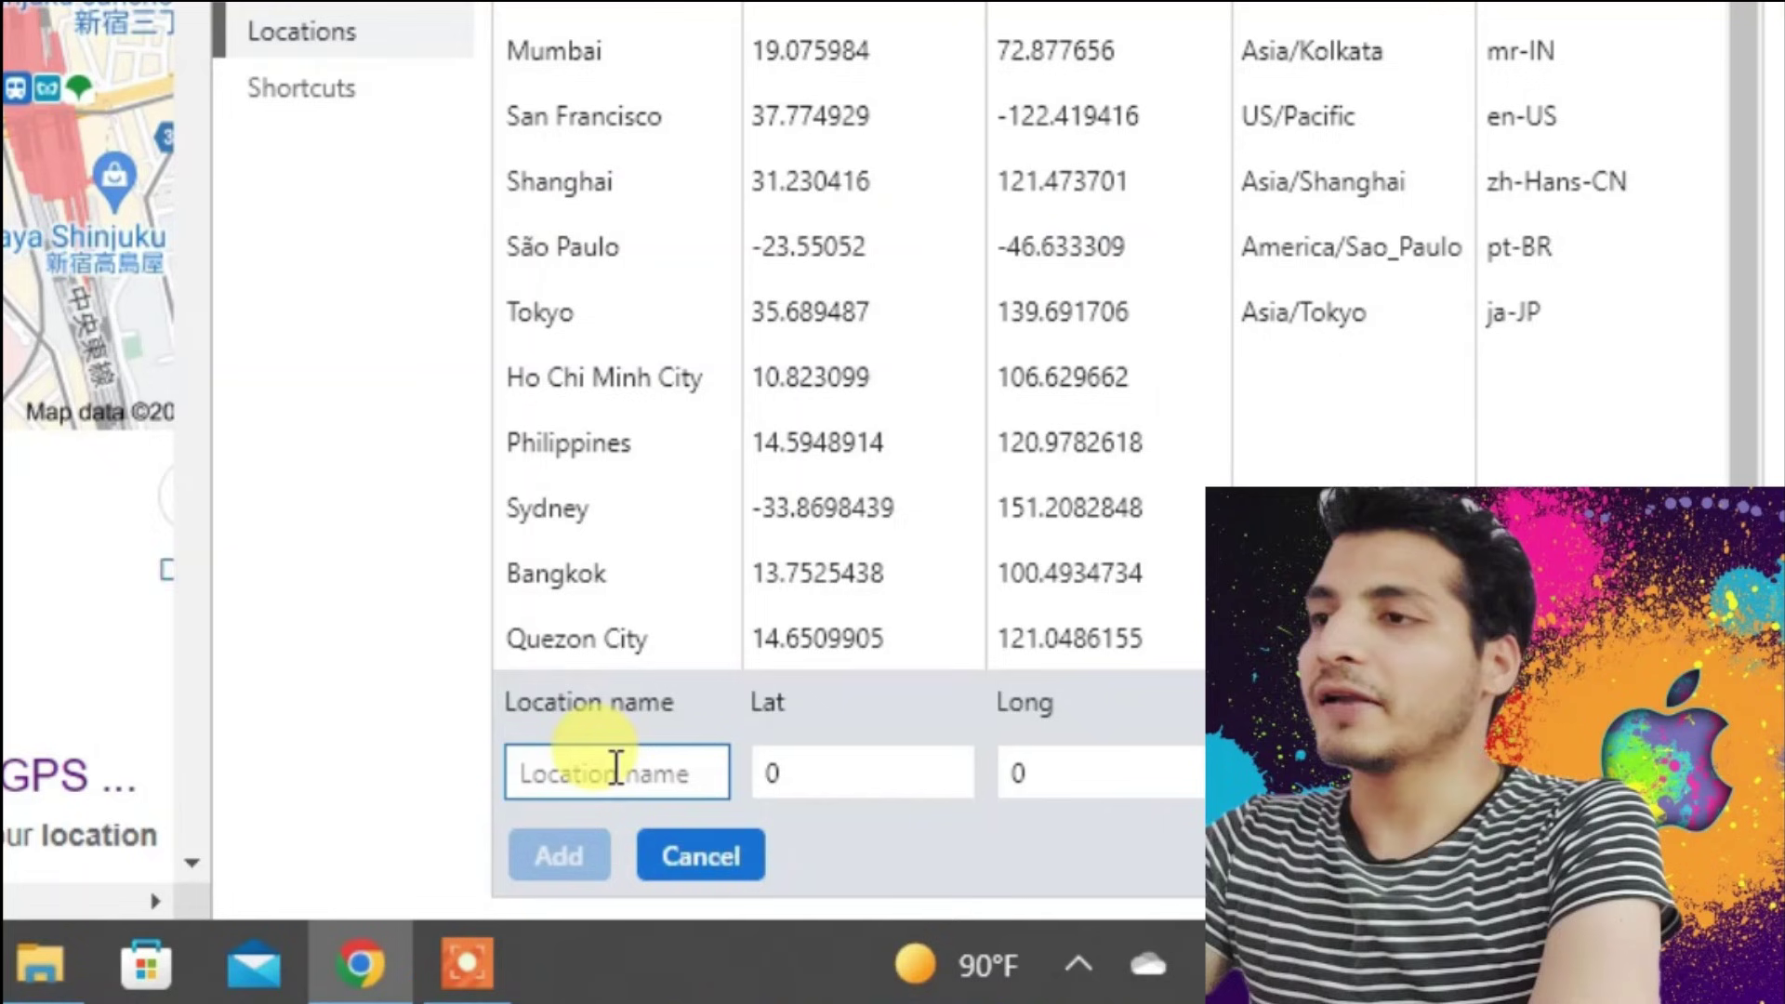
key("Caps_Lock")
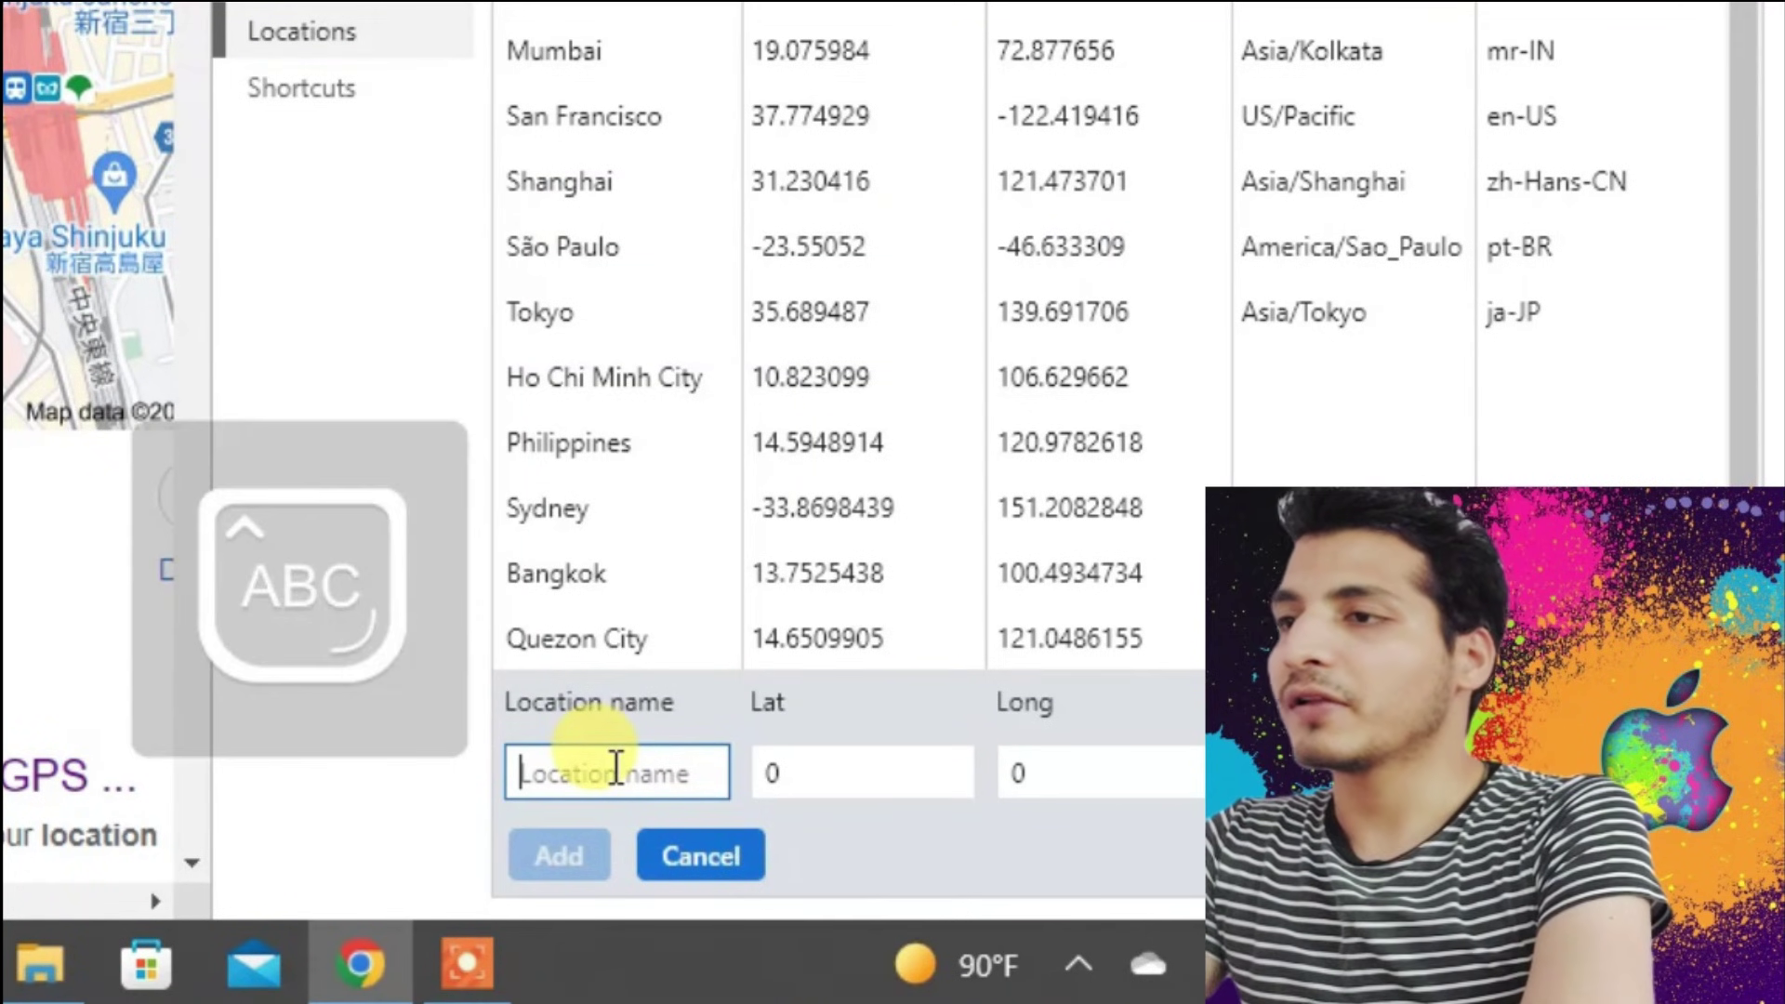
type("M")
key("Caps_Lock")
type("elbourne")
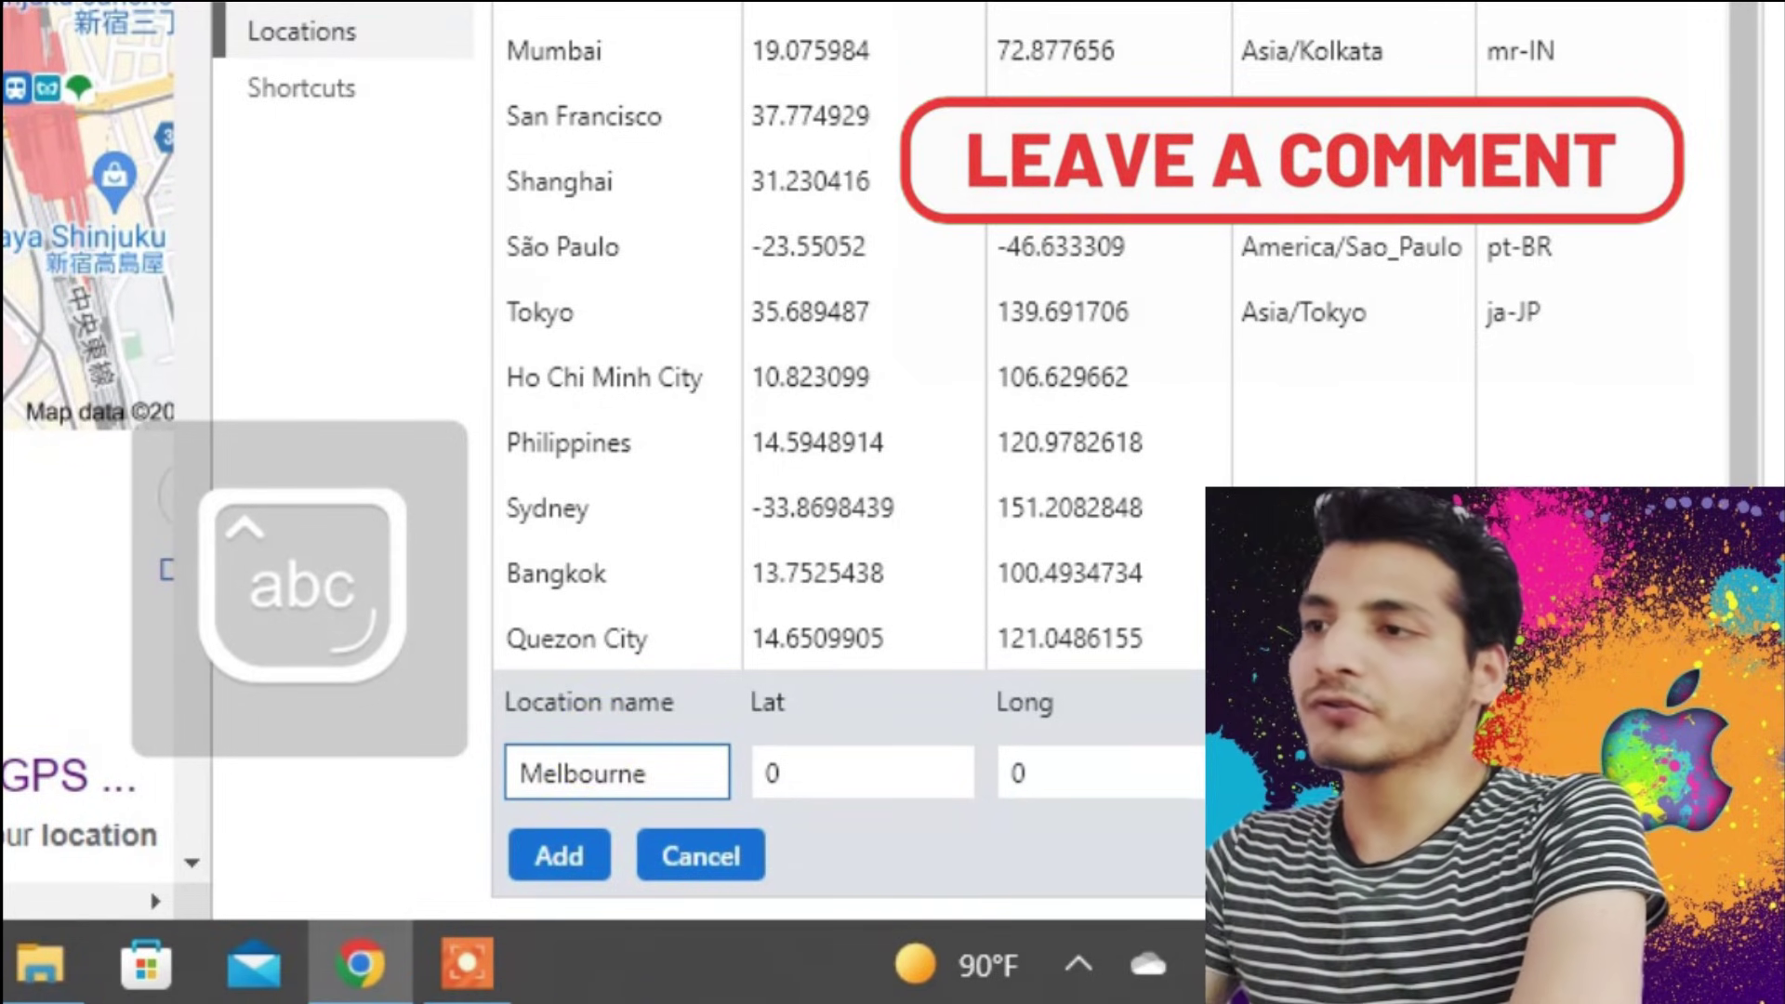
Step: Clear the default 0 latitude and longitude values, then open a new tab
left_click(818, 773)
key("BackSpace")
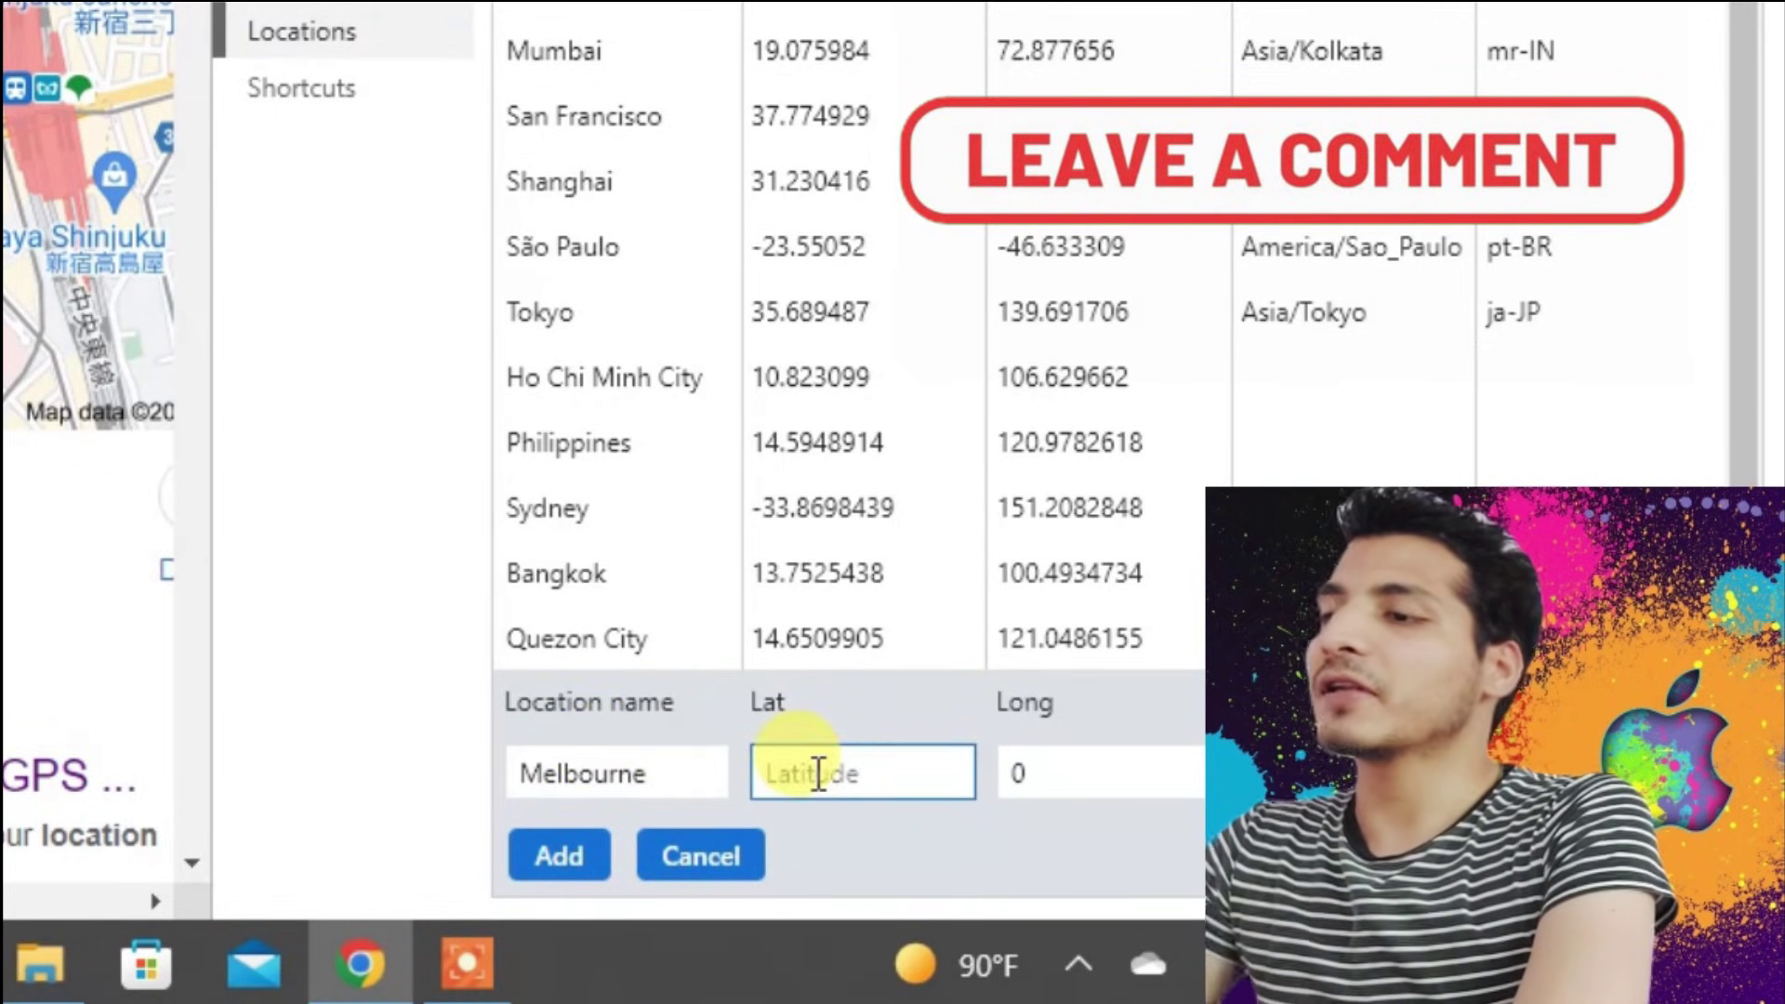
left_click(1084, 779)
key("BackSpace")
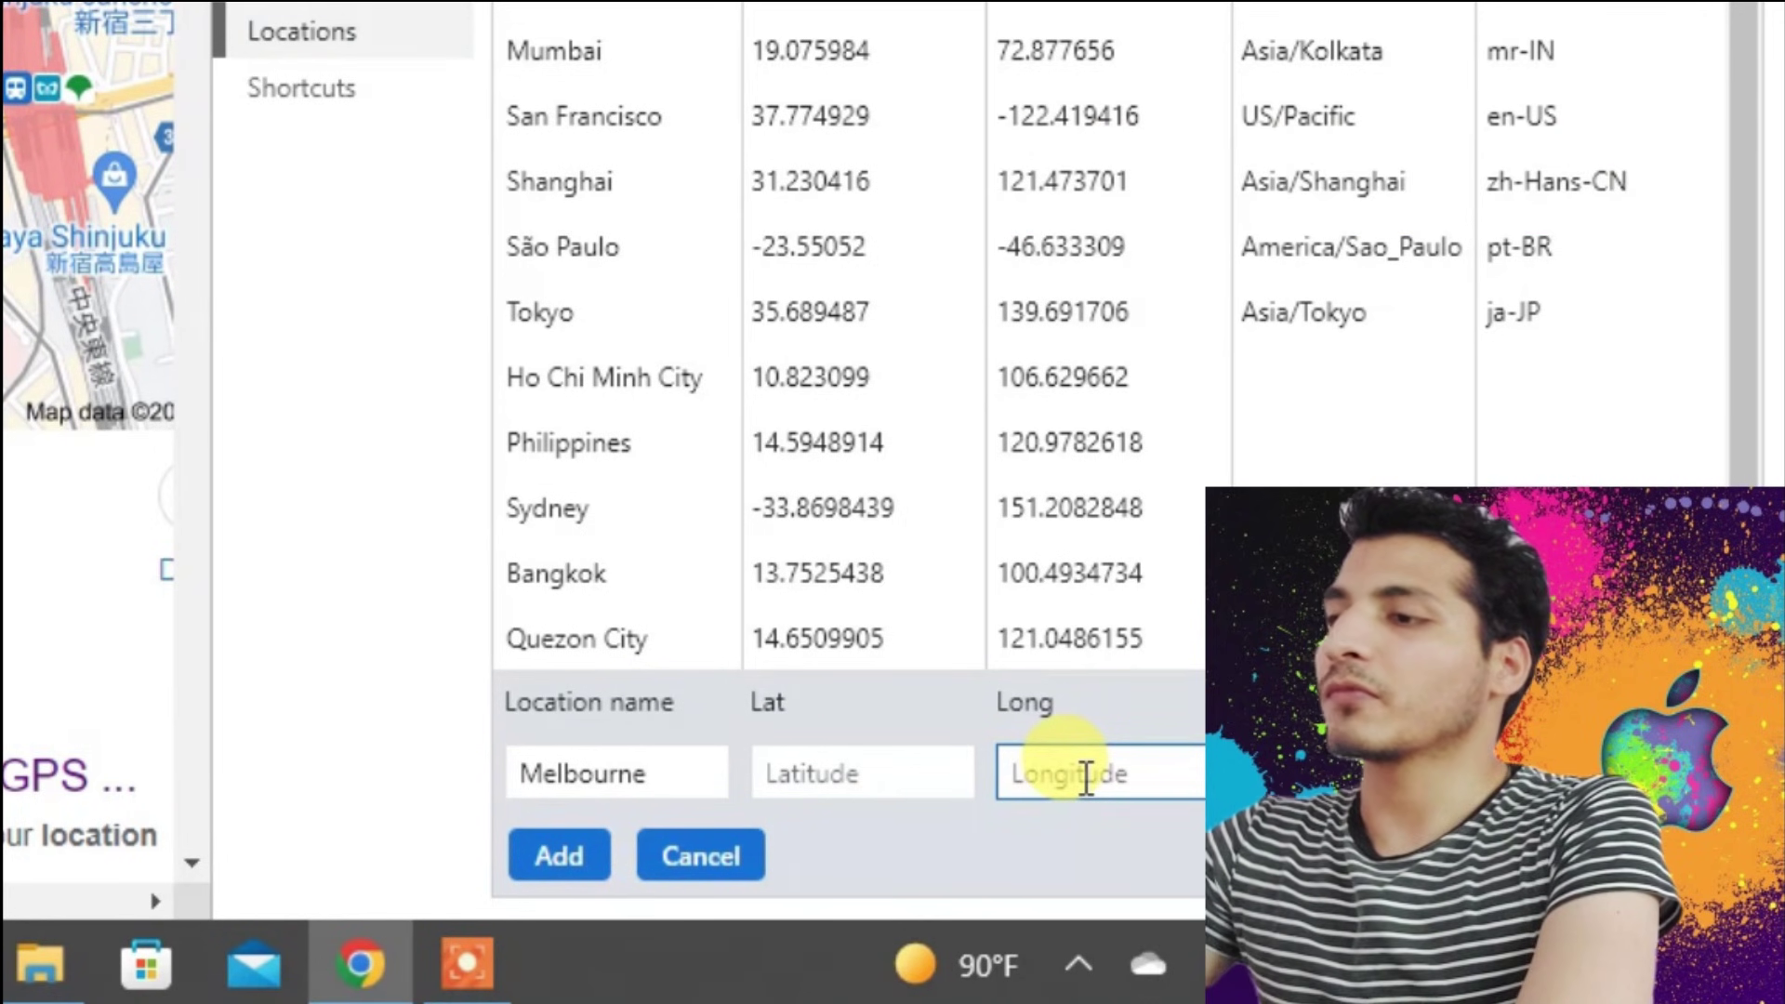
left_click(869, 771)
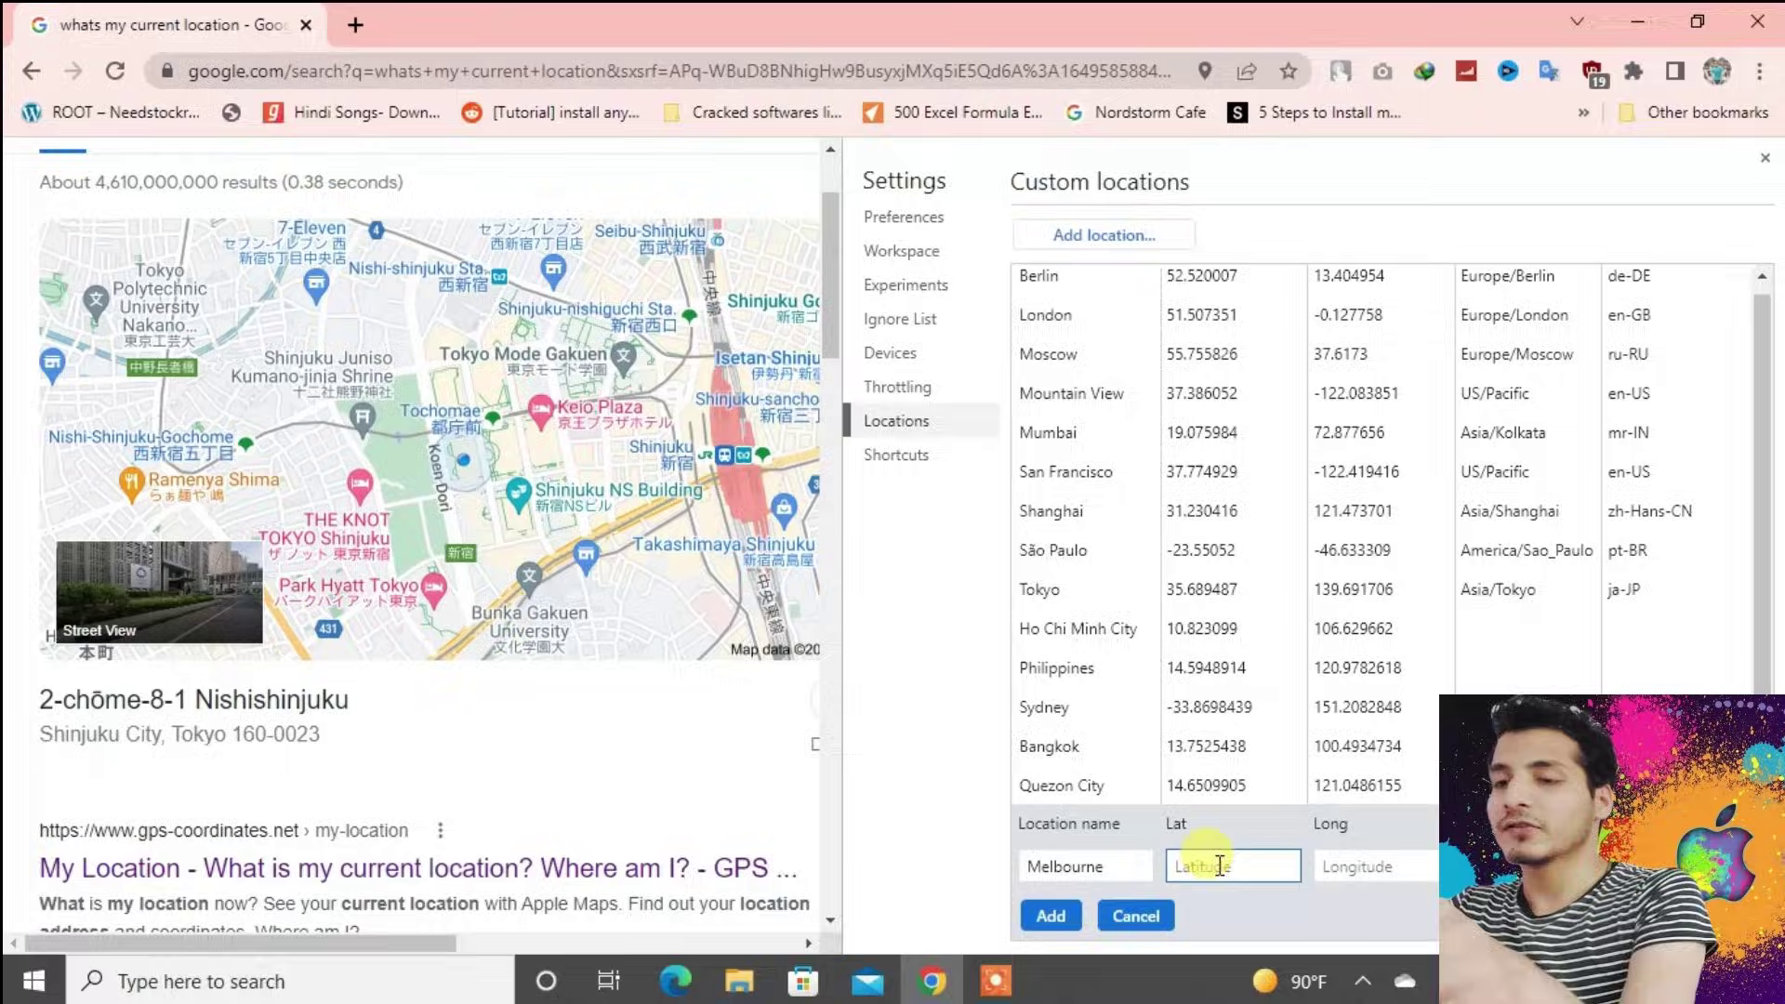
key("ctrl+t")
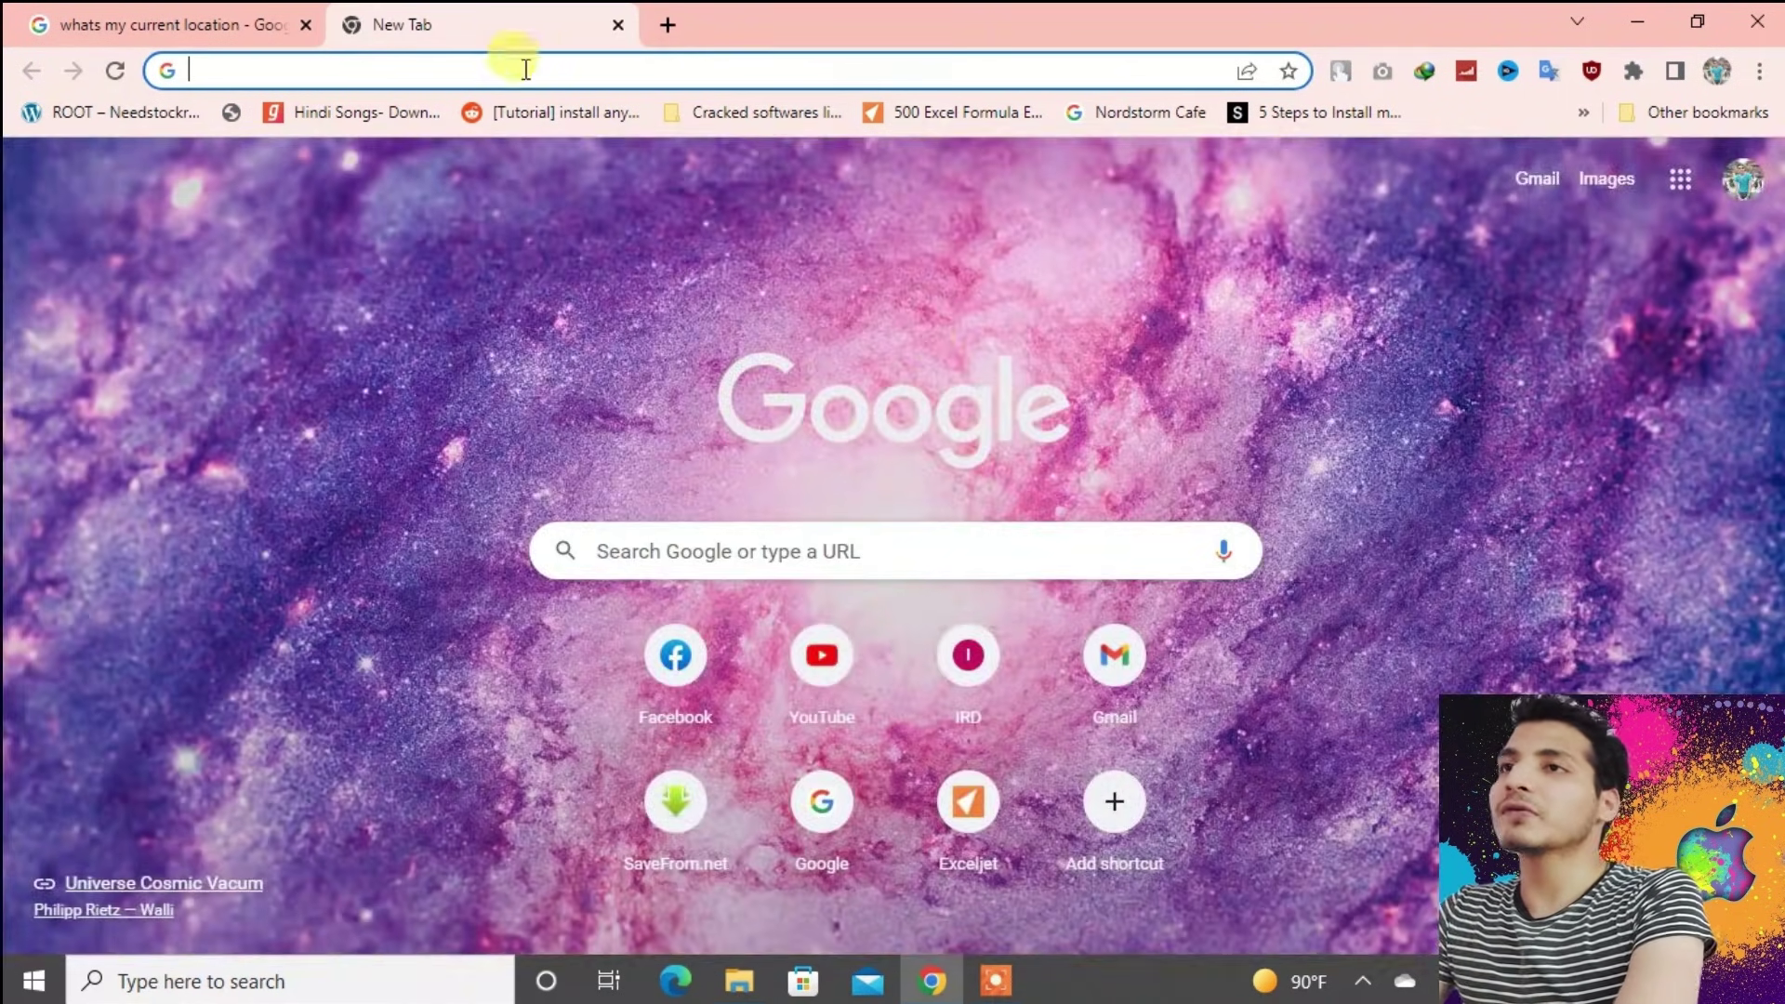
Step: Go to gps-coordinates.net to look up Melbourne's coordinates
left_click(527, 69)
type("gps-coordinates.net")
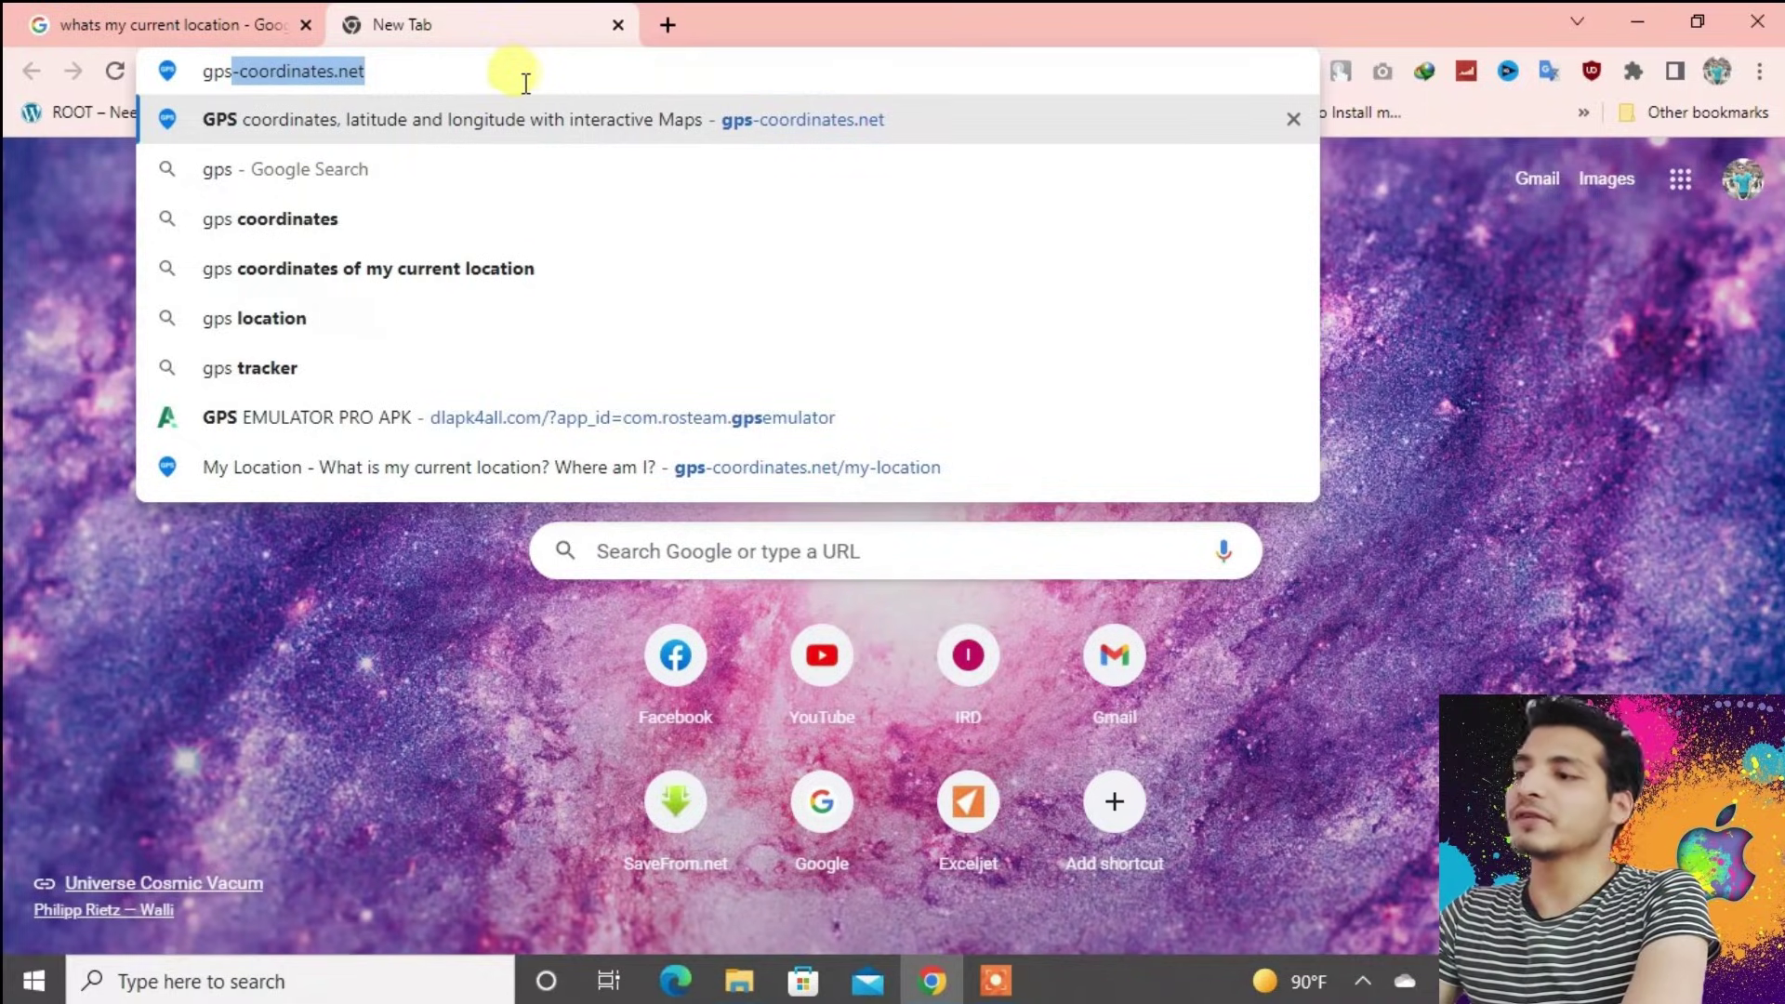
left_click(572, 124)
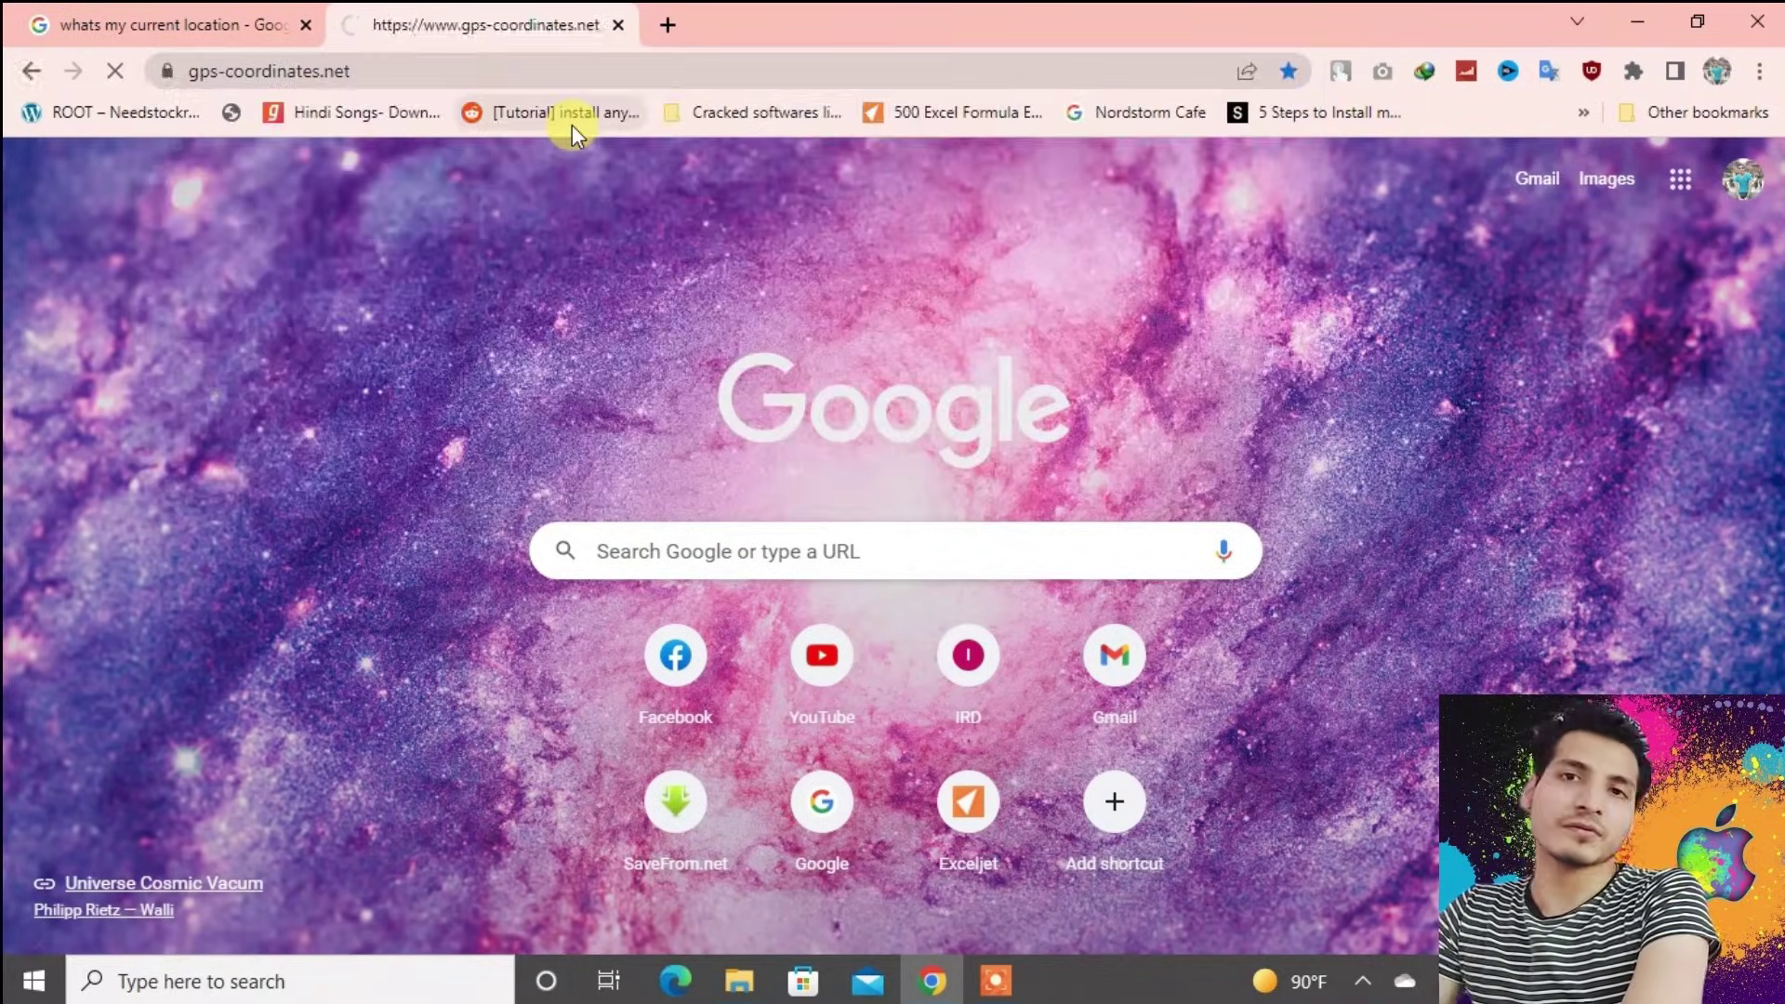
scroll(619, 583, "down", 6)
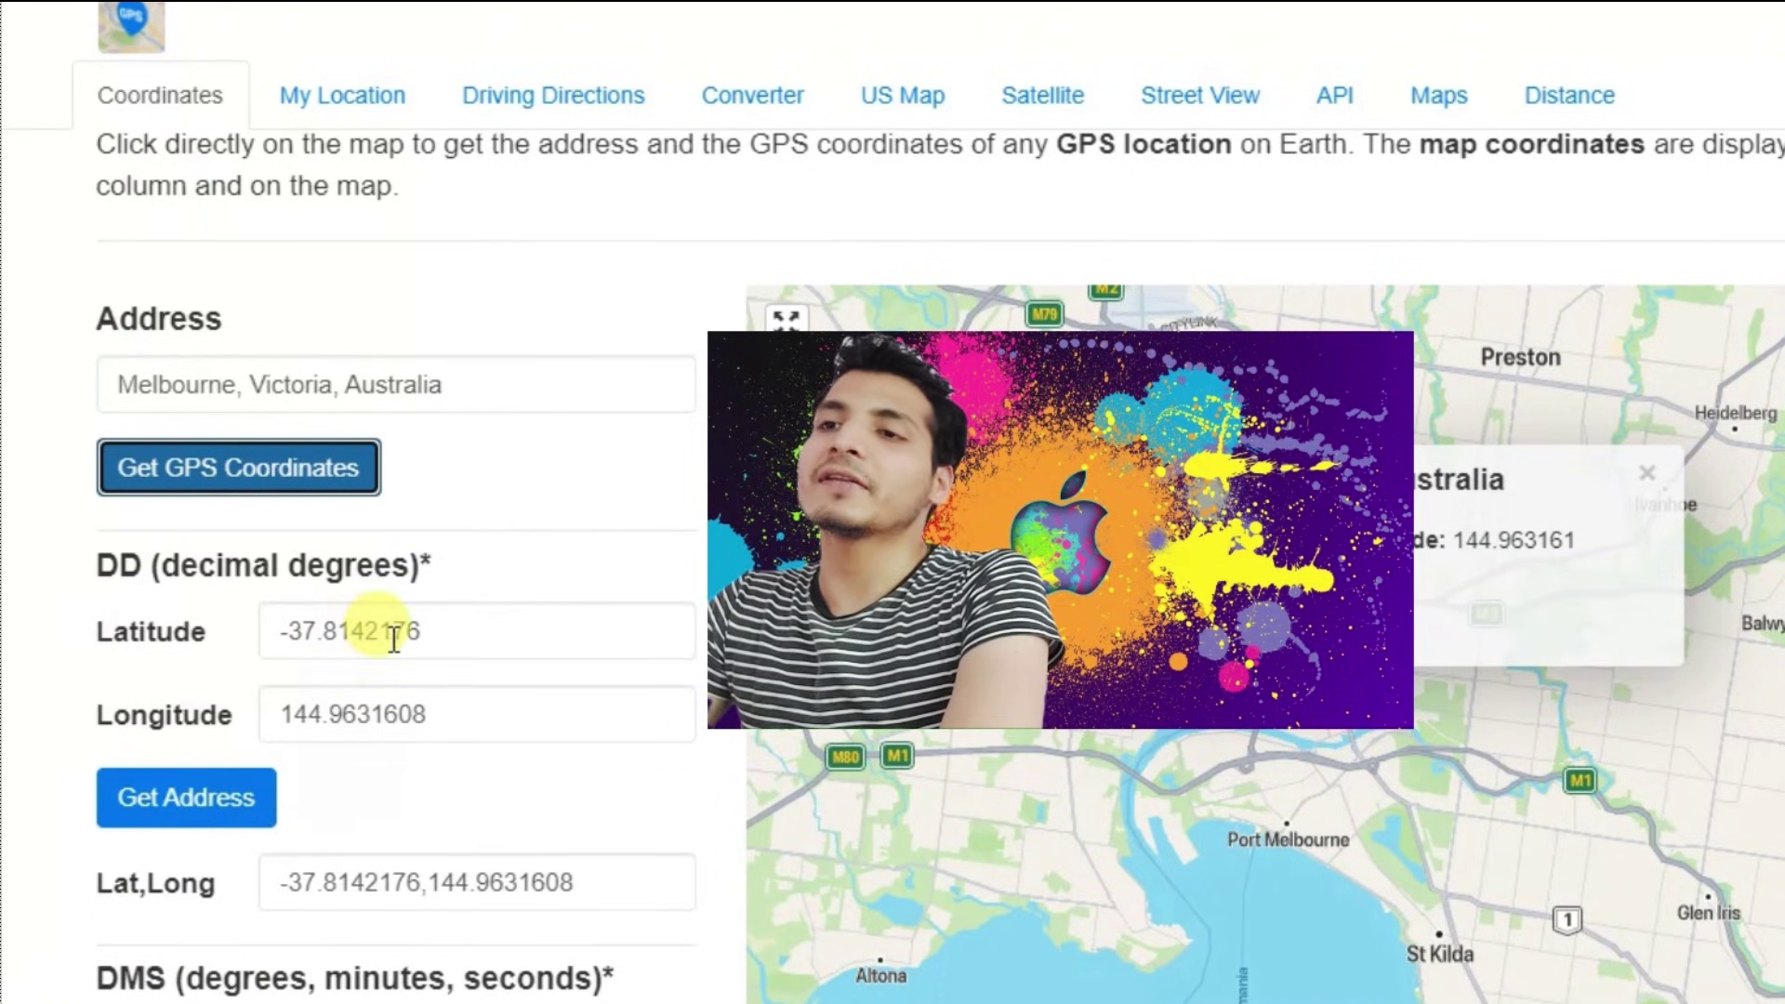
Step: Copy Melbourne's coordinates -37.8142176, 144.9631608 into the new location and save it
left_click(464, 626)
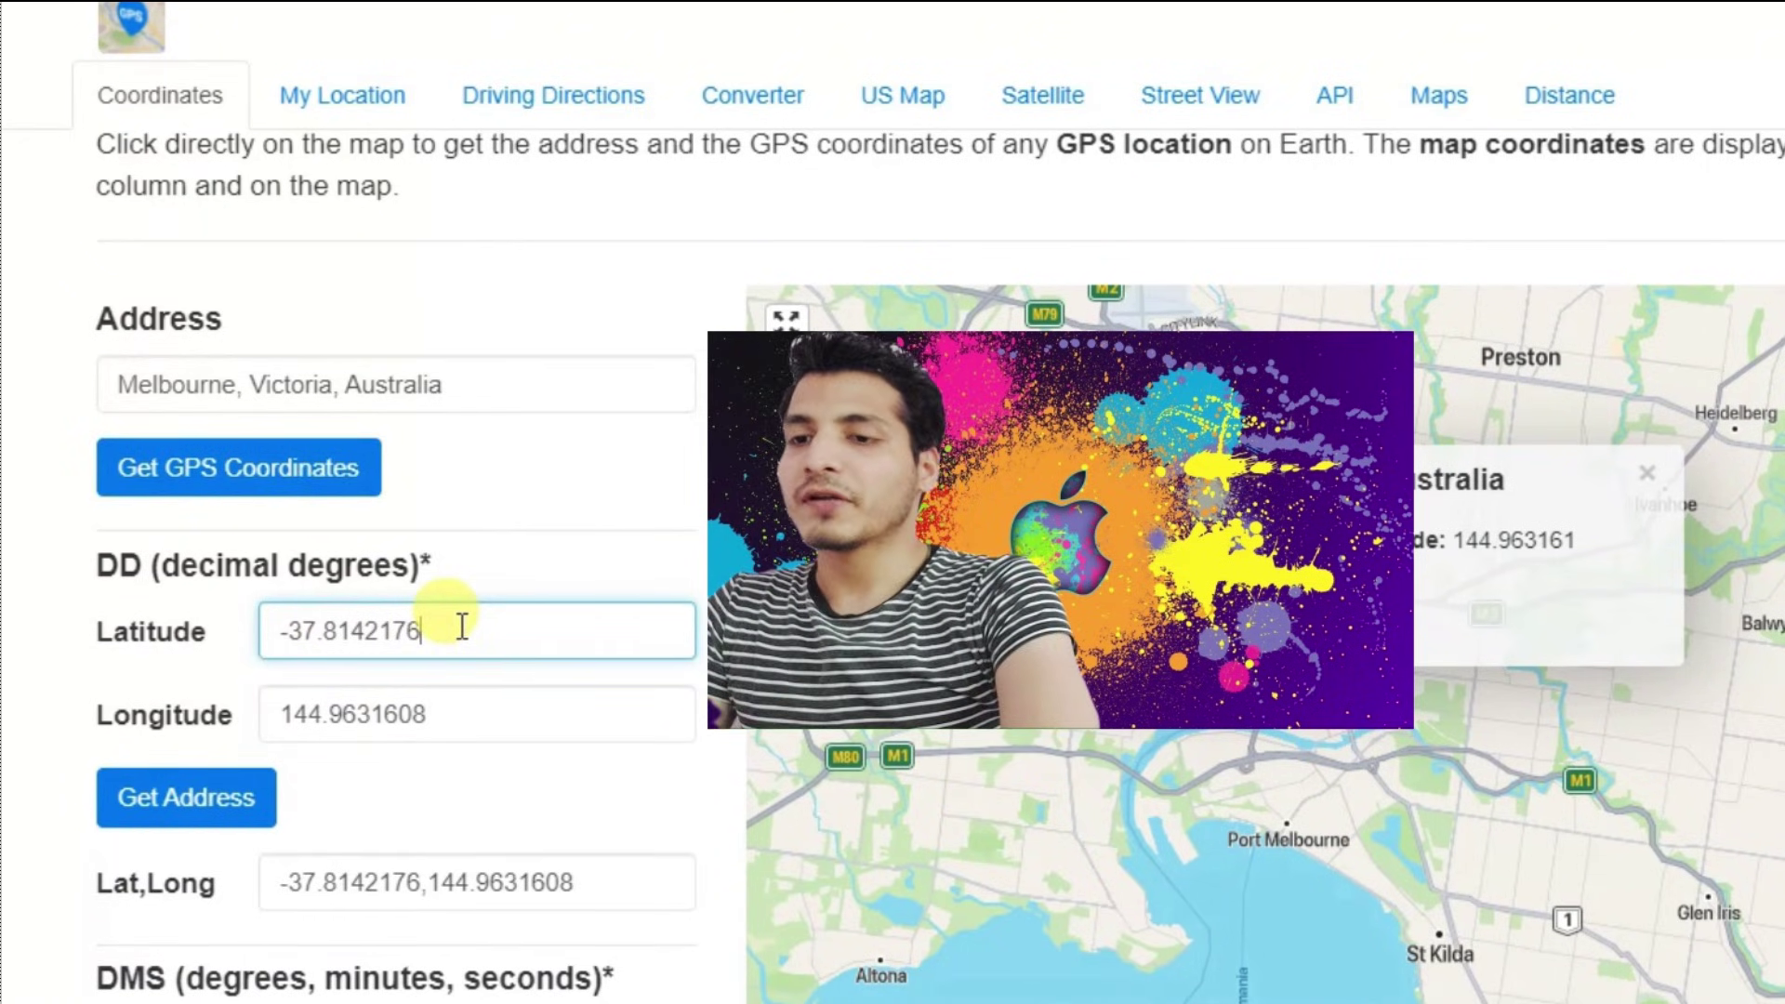
triple_click(462, 625)
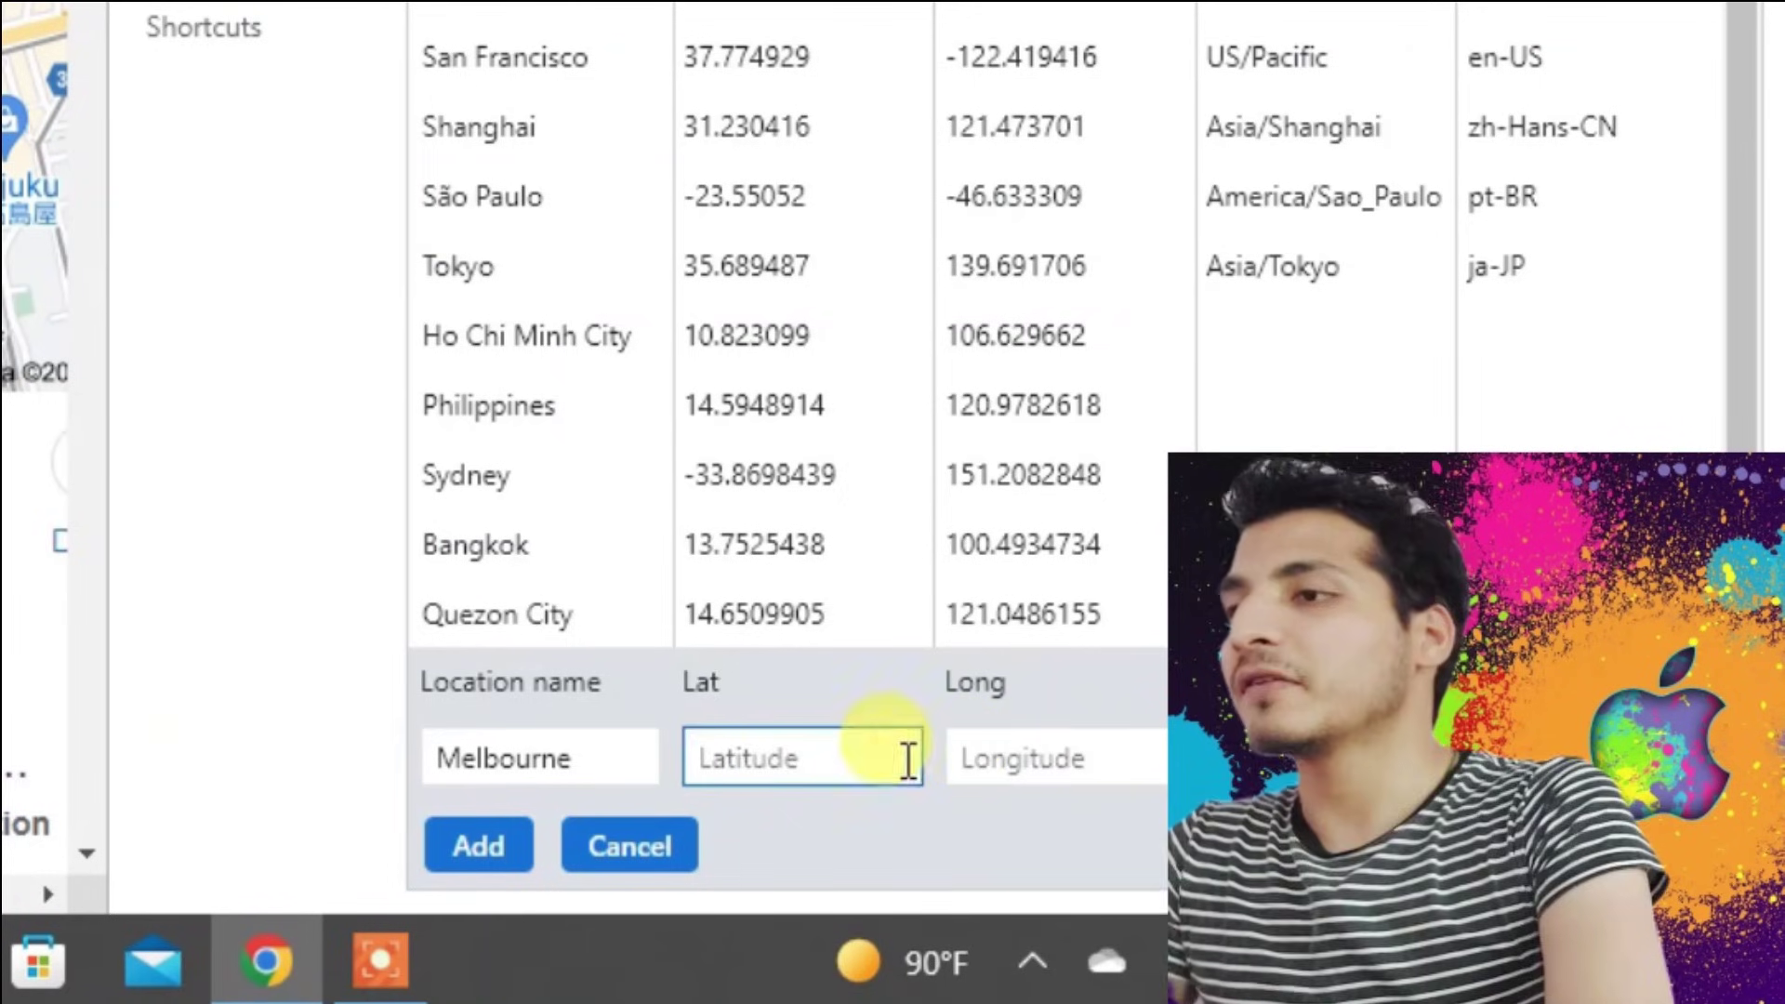
type("-37.8142176")
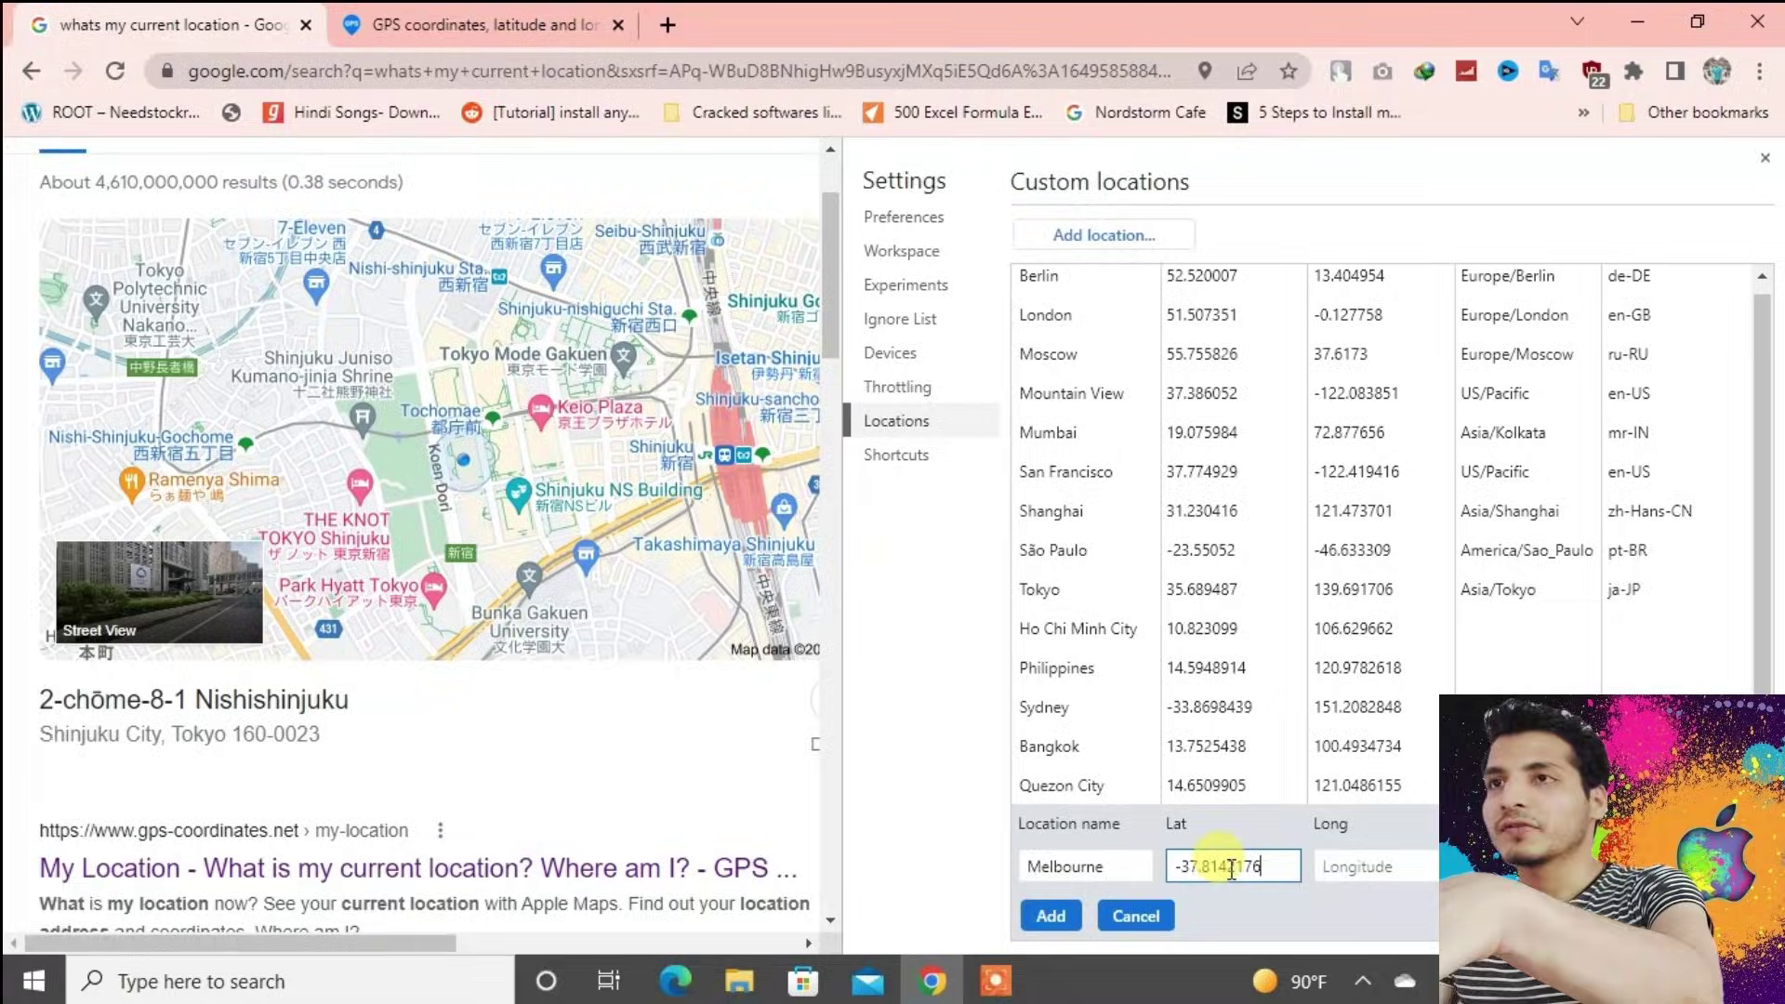
key("ctrl+Tab")
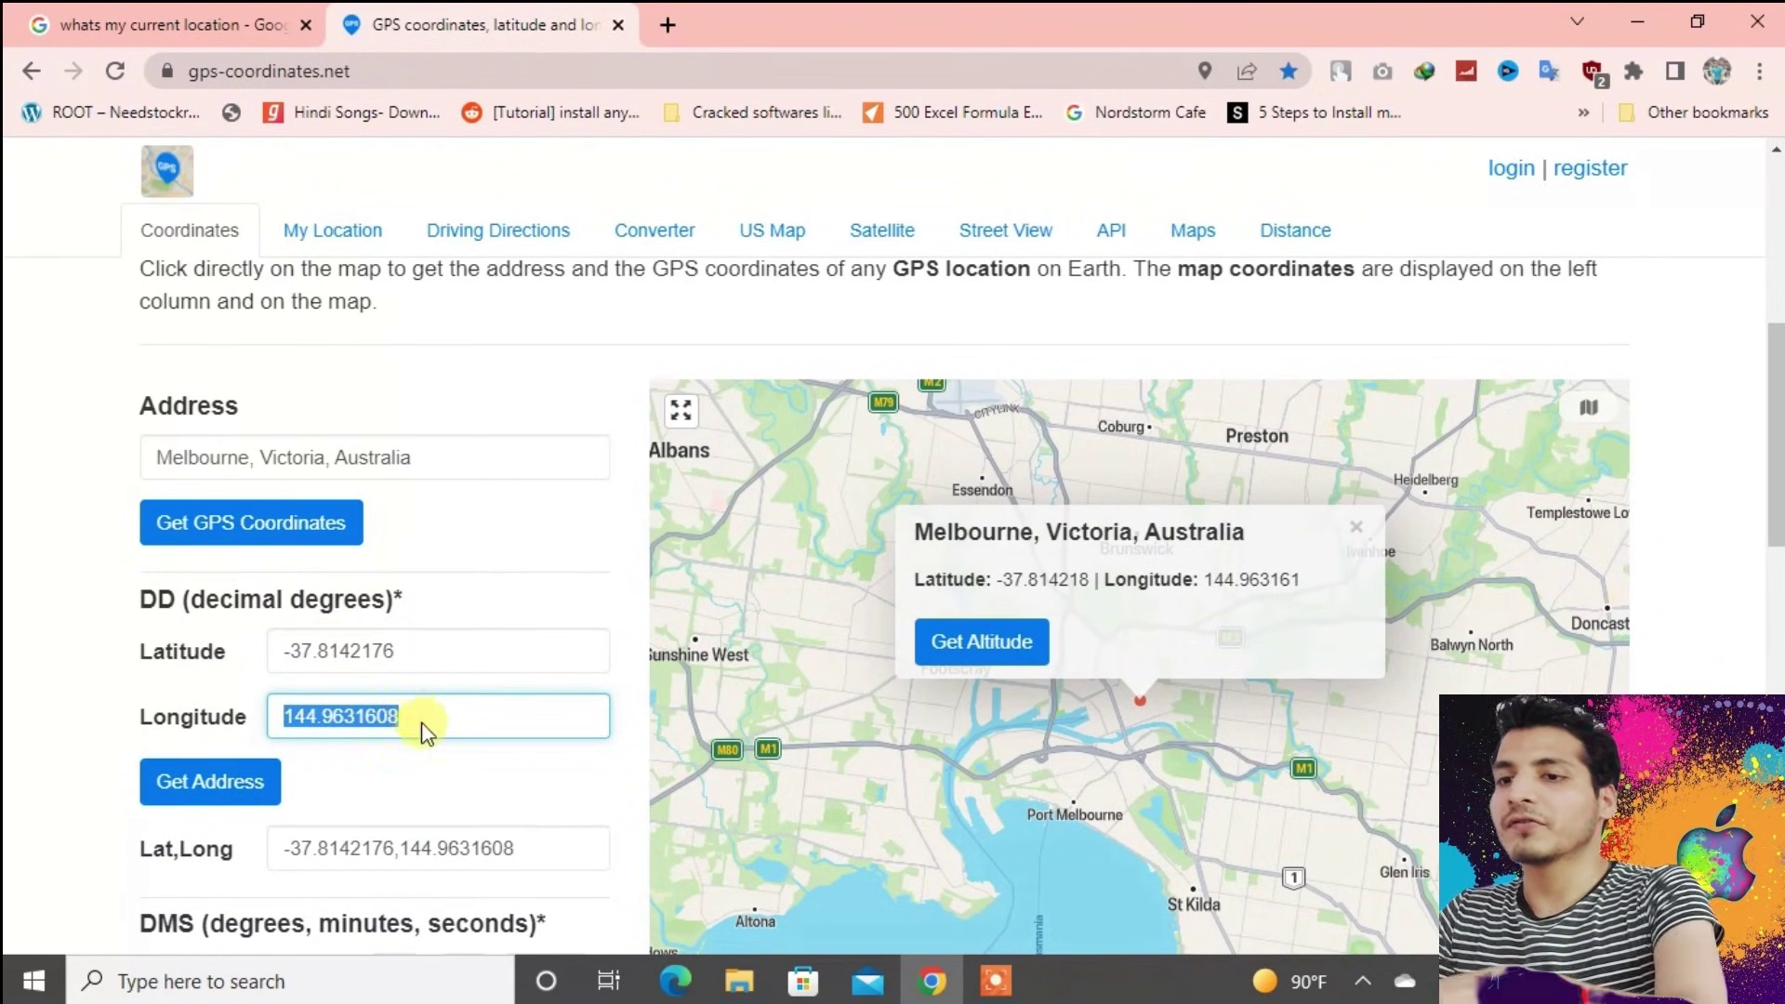
key("ctrl+Tab")
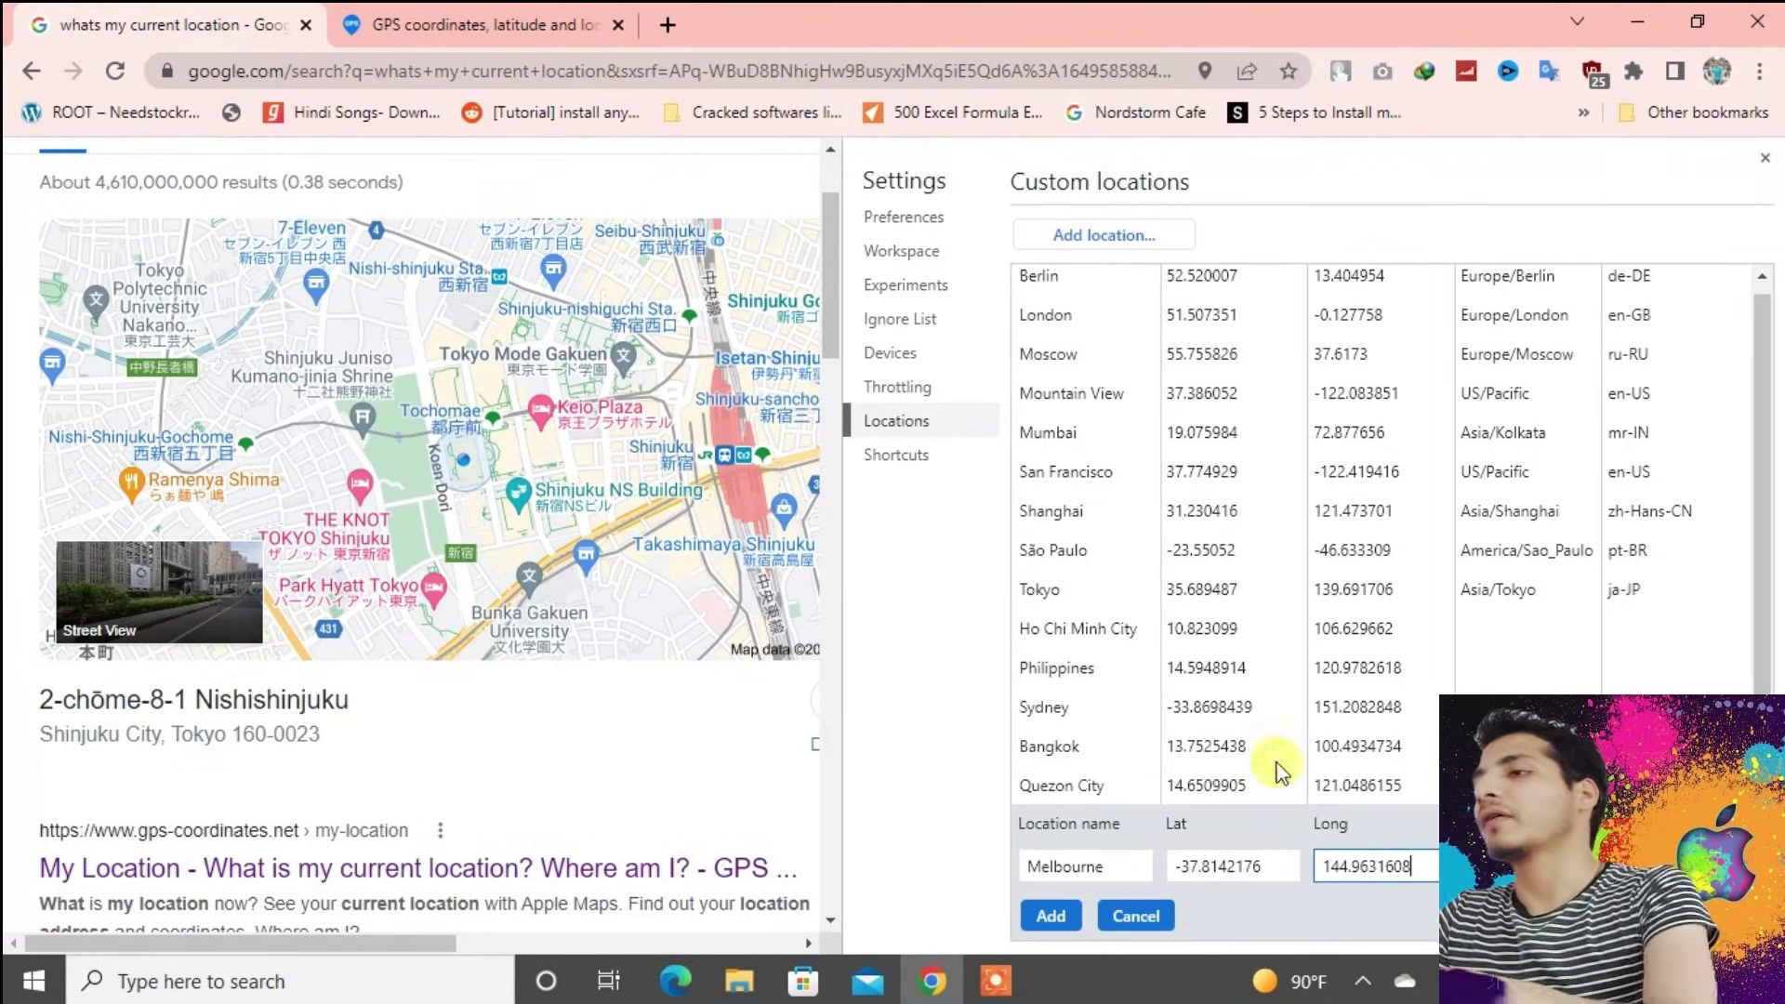
left_click(1053, 915)
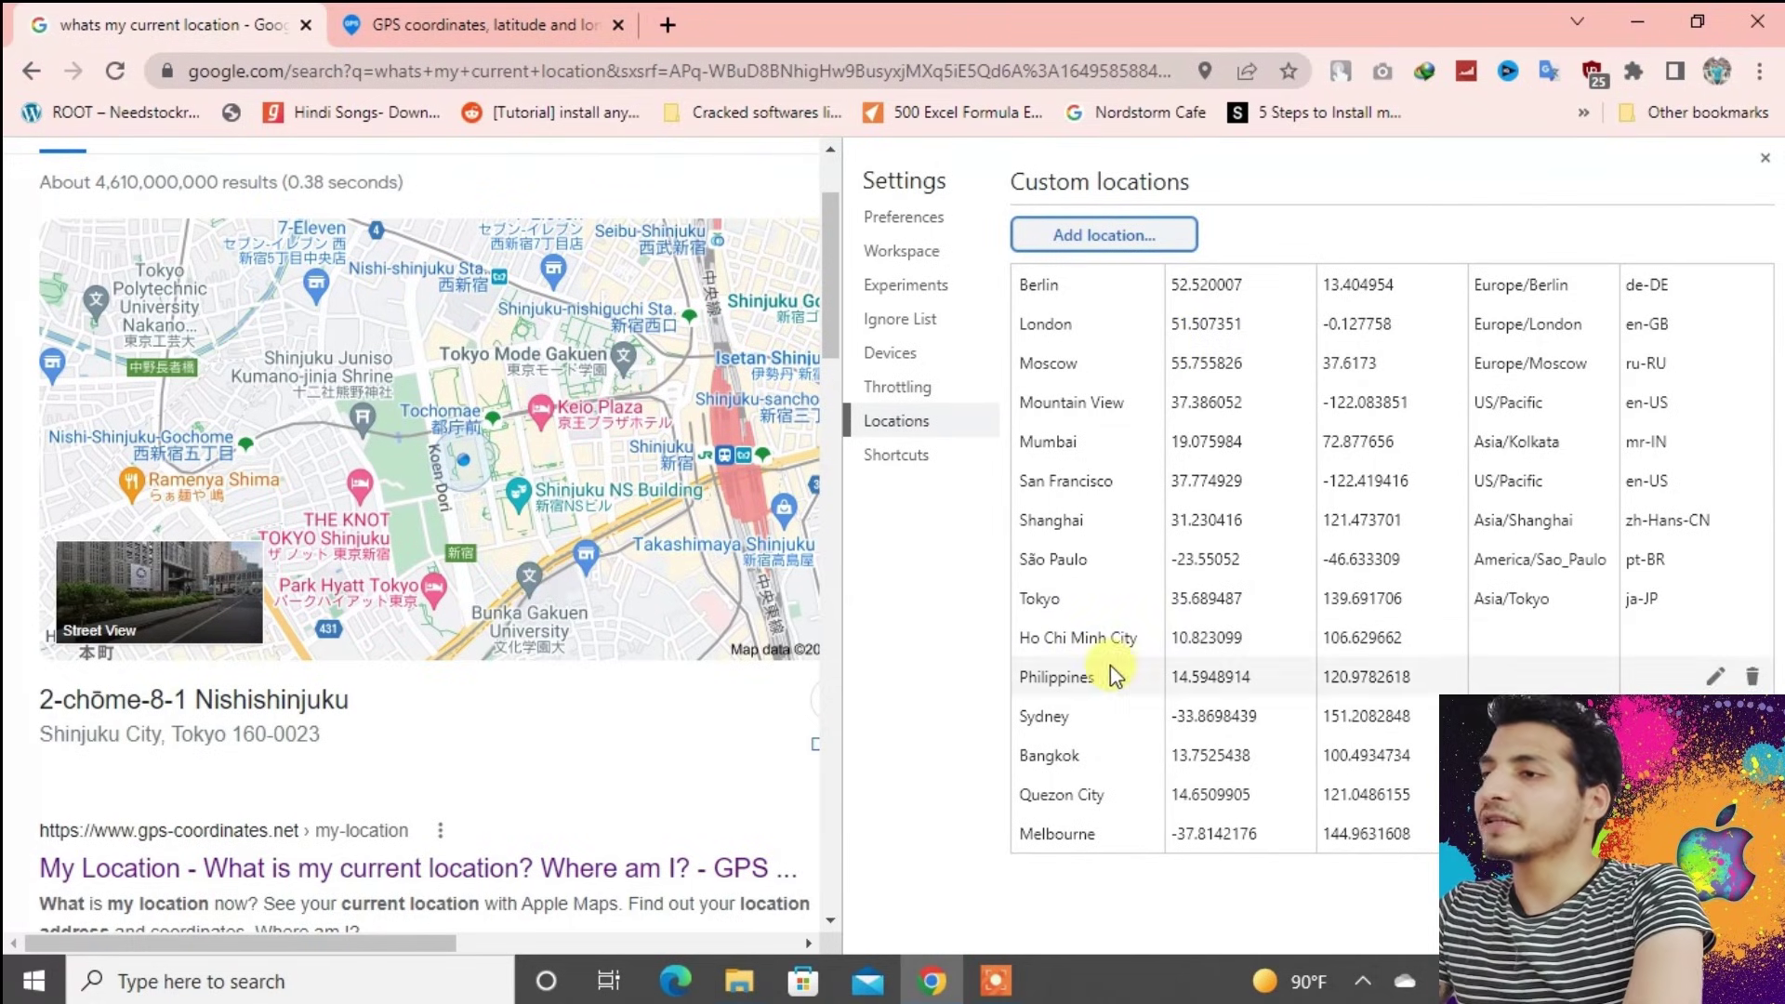
Step: Set the Sensors location override to Melbourne, close the drawer and reload the results
left_click(1766, 160)
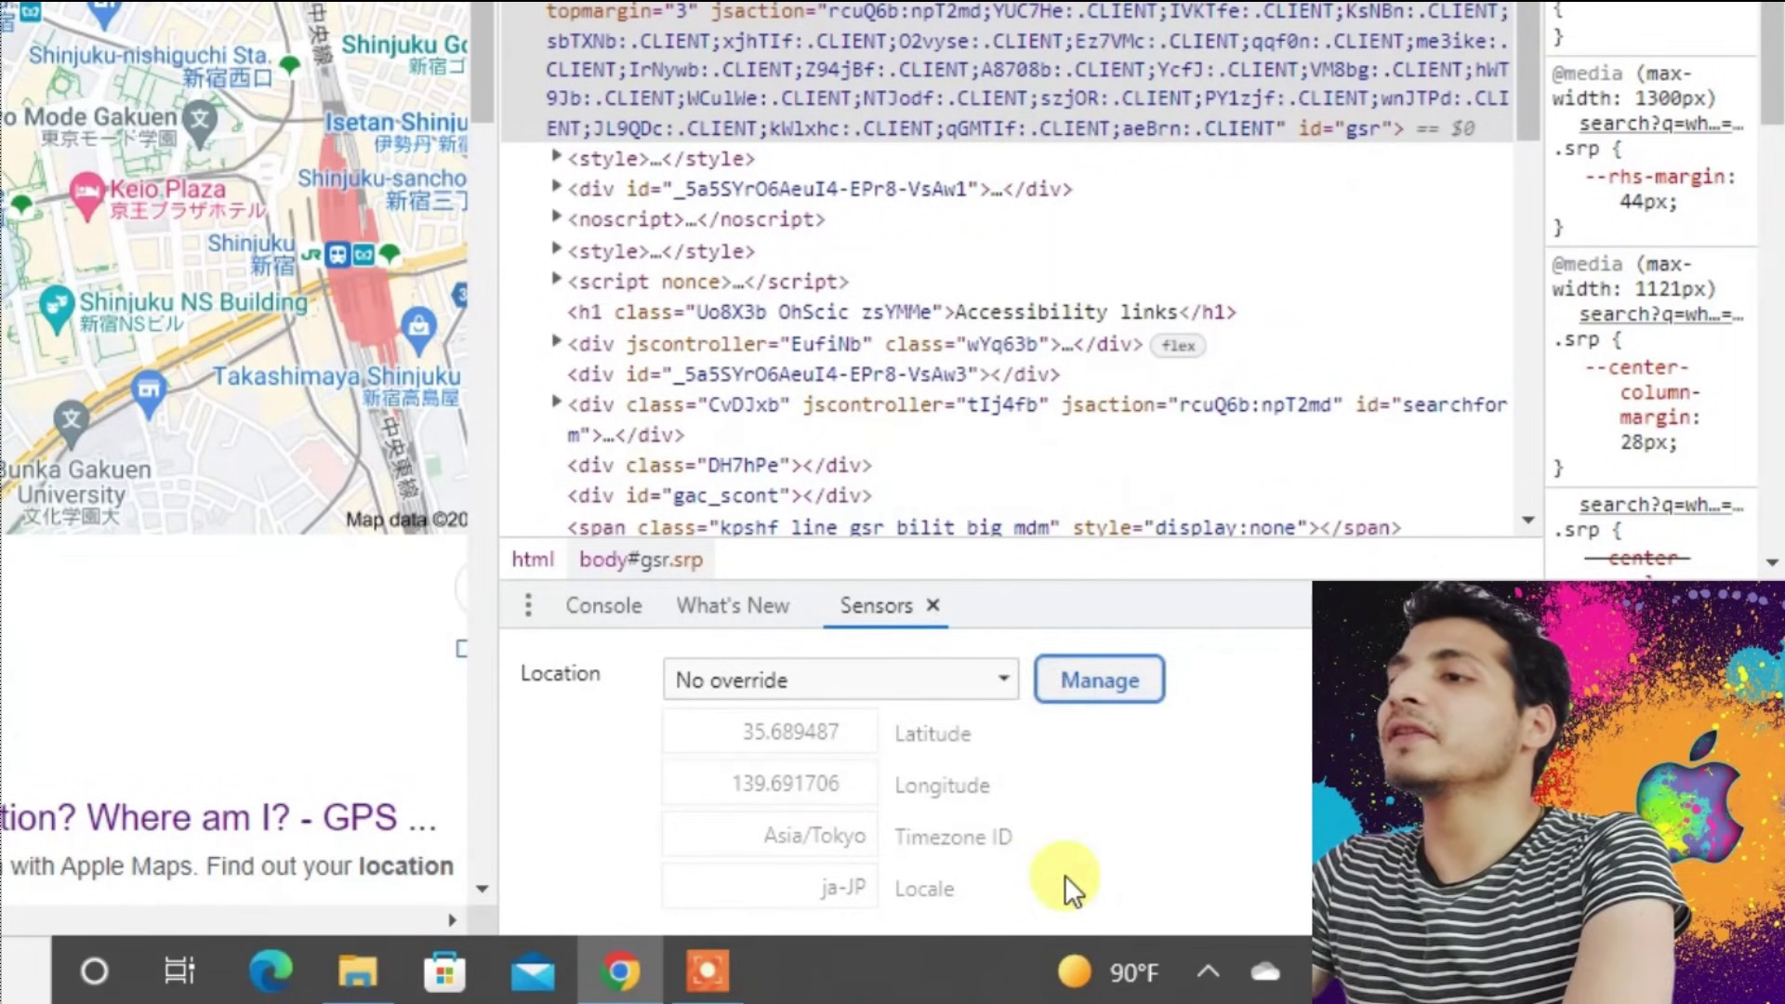
left_click(1003, 677)
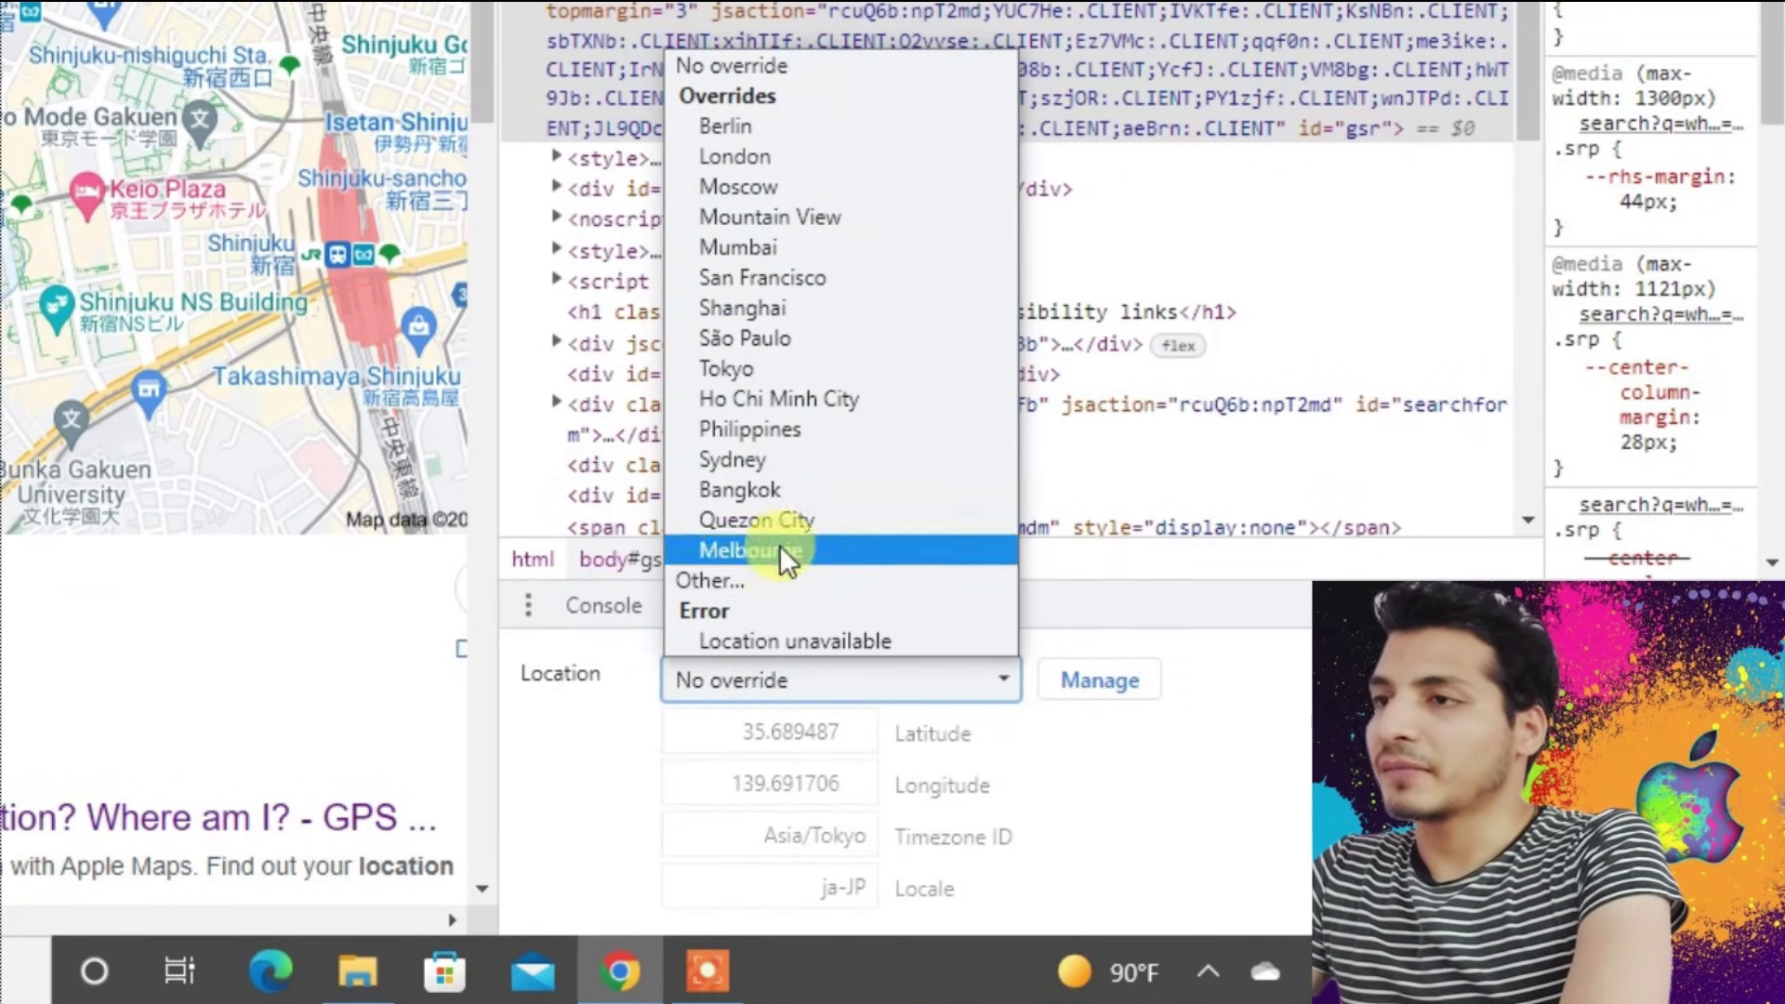
left_click(767, 548)
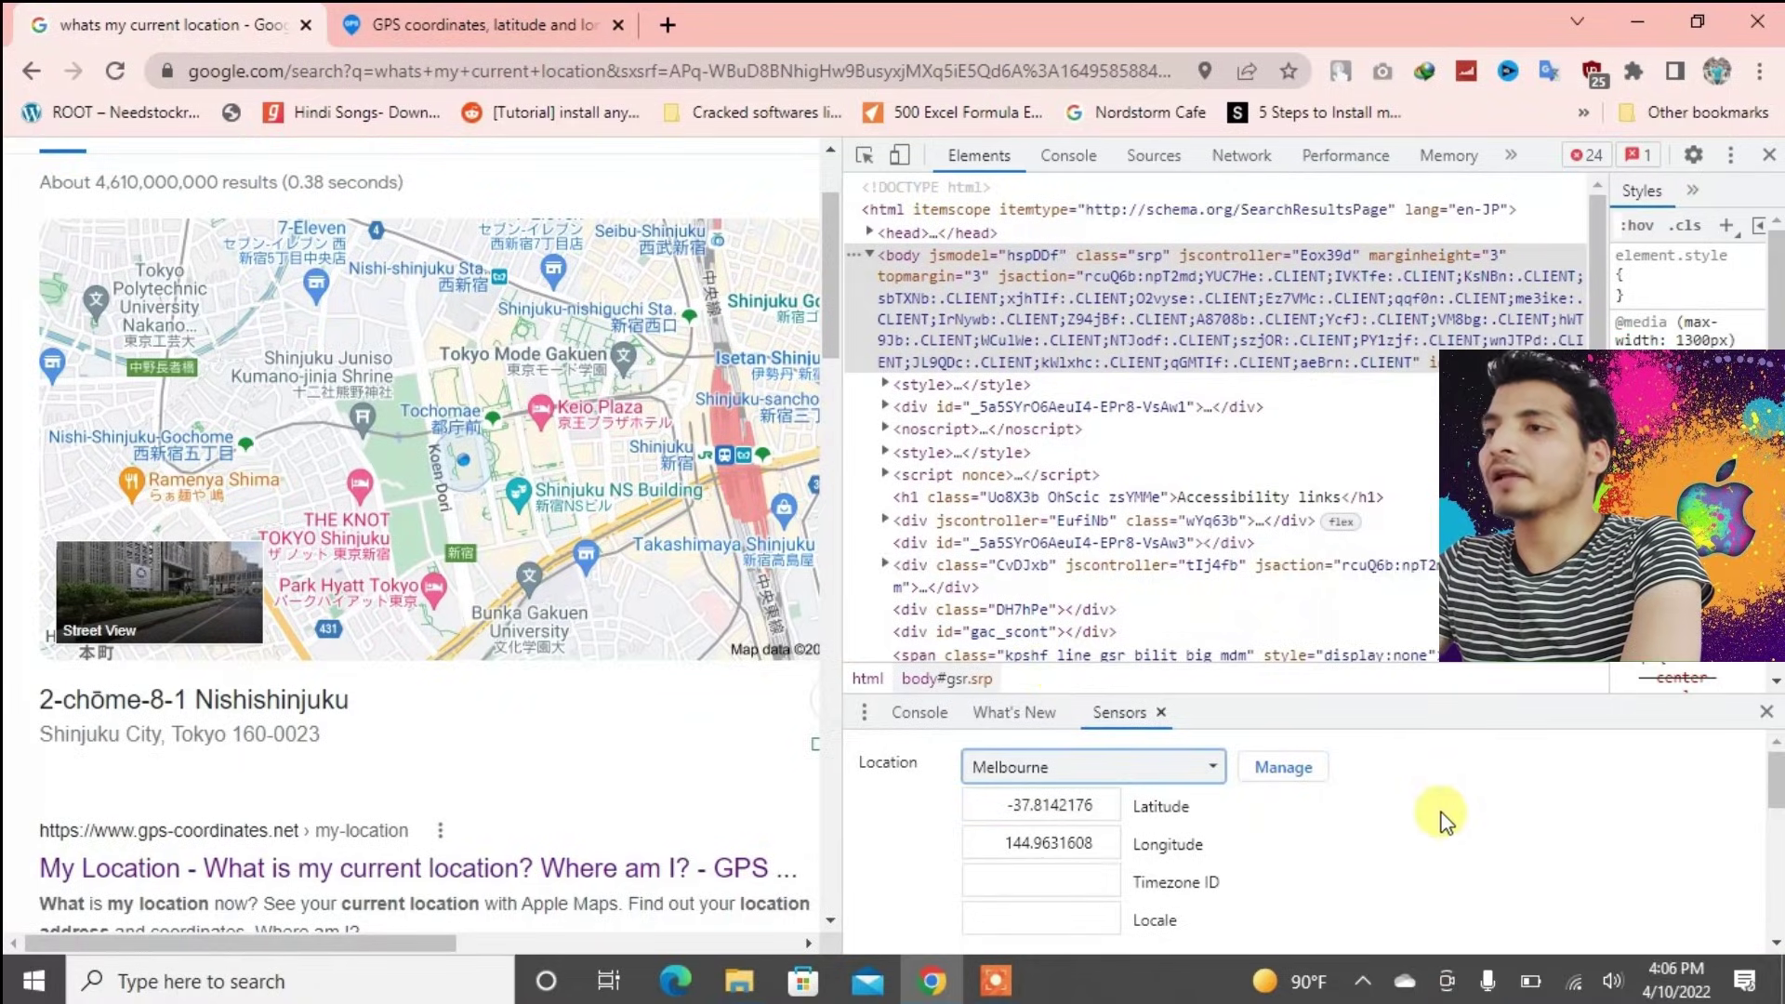
left_click(1767, 714)
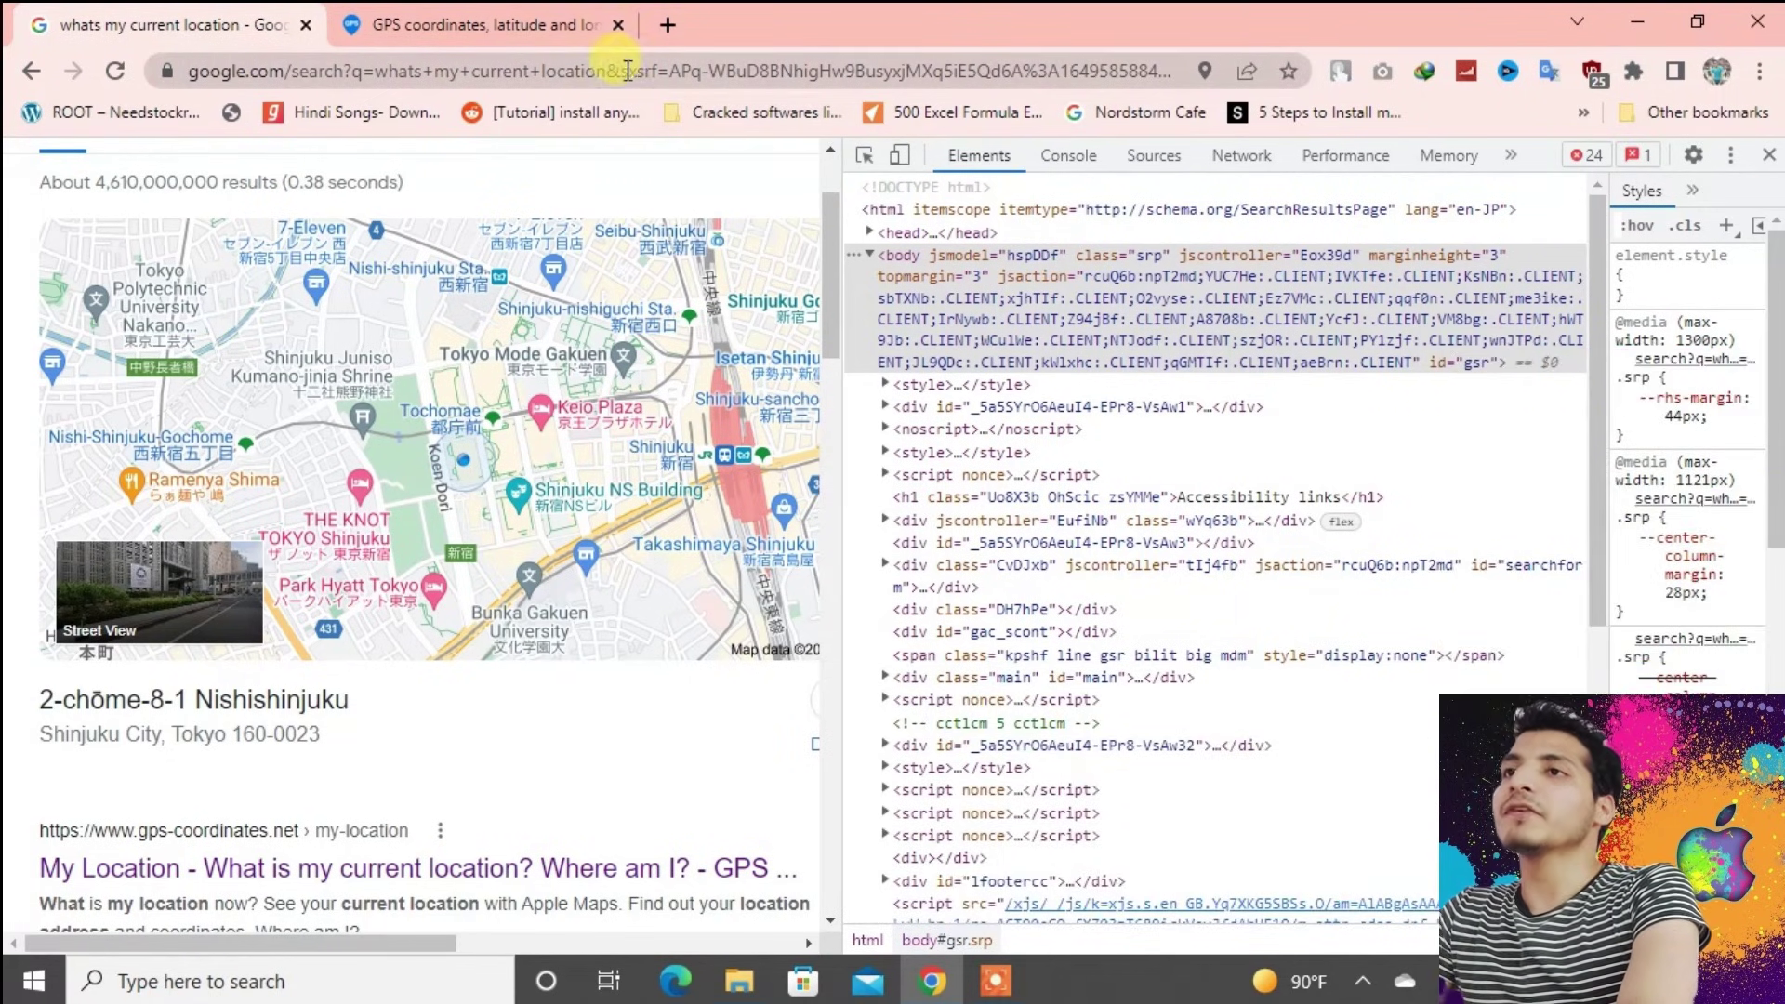
left_click(629, 71)
Step: Reload the search and scroll to the detected Melbourne, Victoria street address
key("Return")
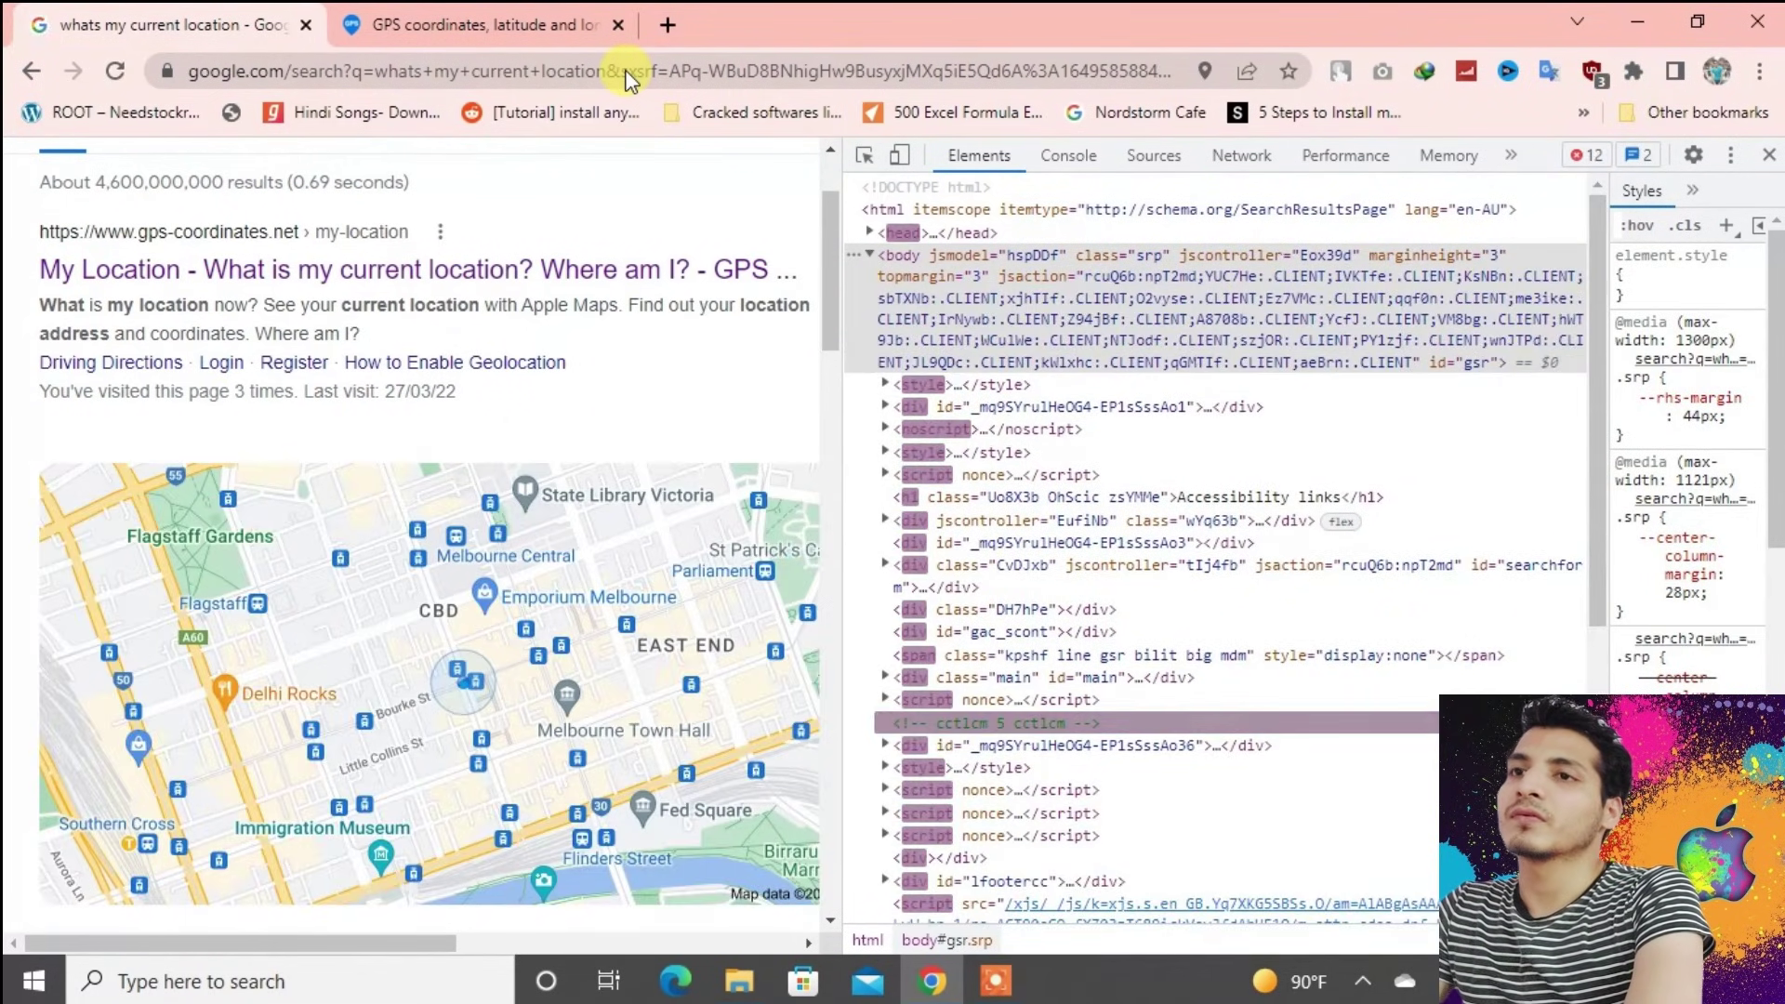
scroll(841, 302, "down", 4)
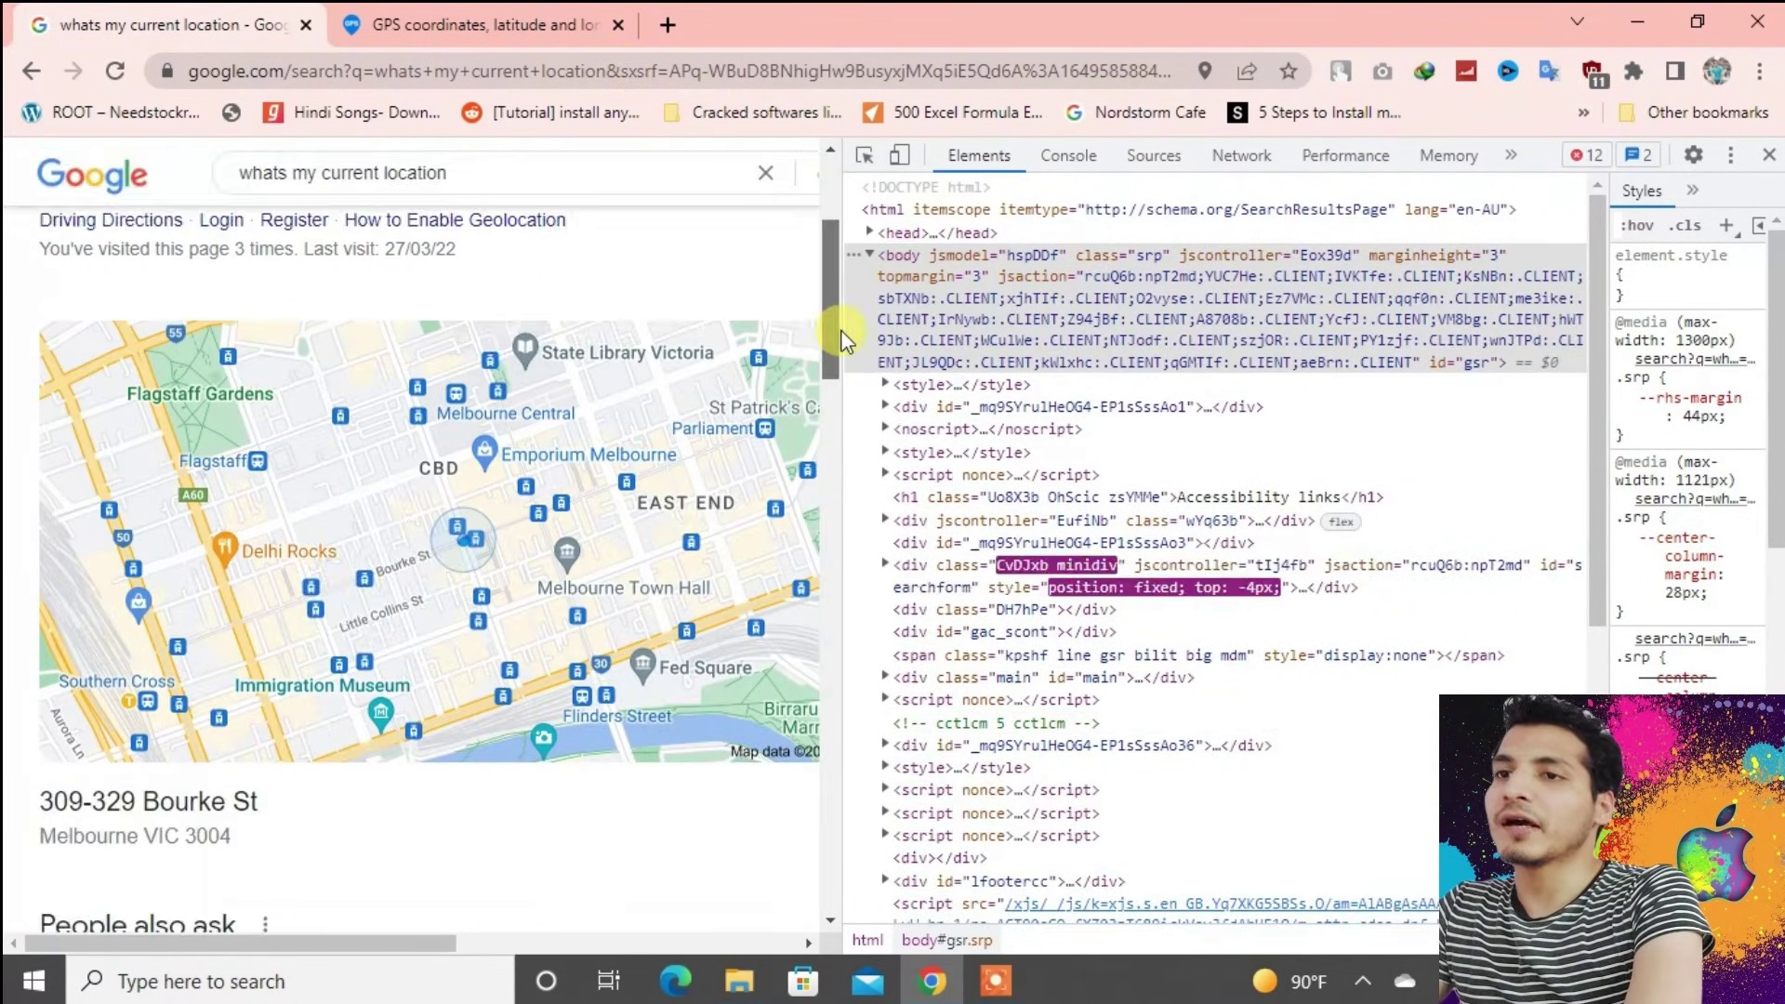